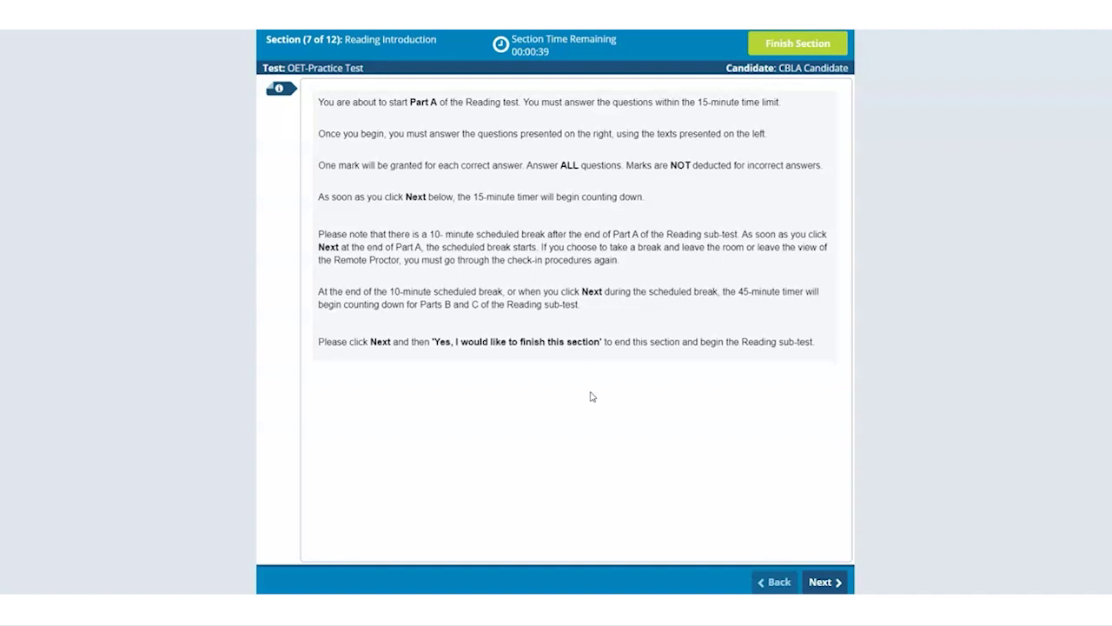
- Leave the Reading Introduction page and confirm finishing the section to reach Part A
left_click(830, 582)
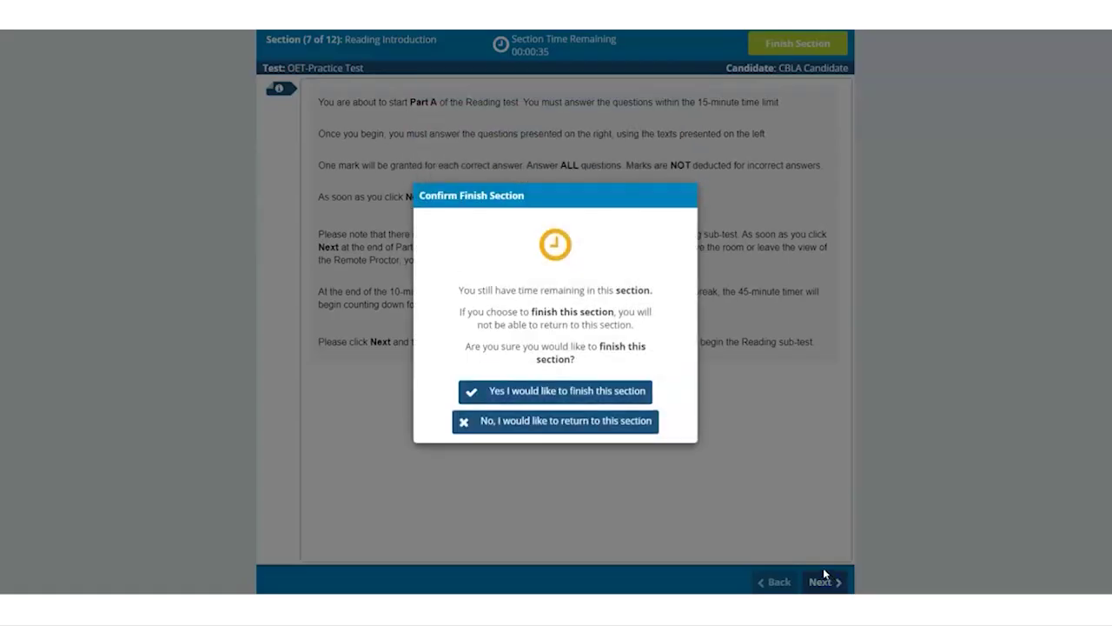
left_click(643, 398)
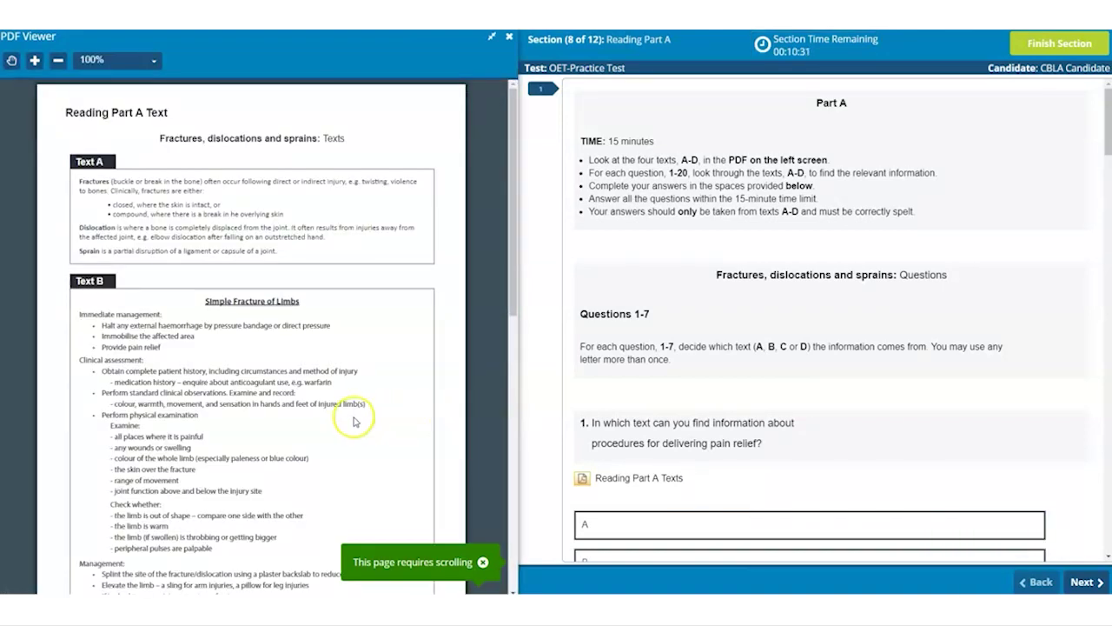
- Highlight Text C's closing phrase 'if it should occur, give naloxone.' in yellow
scroll(352, 415, "down", 6)
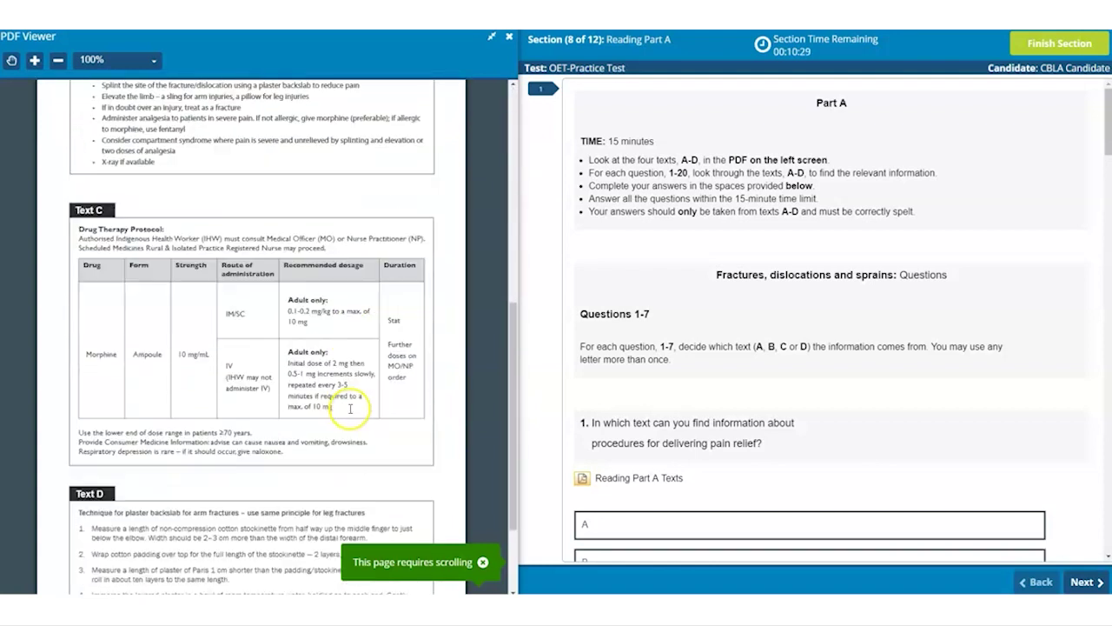
scroll(350, 408, "down", 3)
scroll(684, 365, "down", 3)
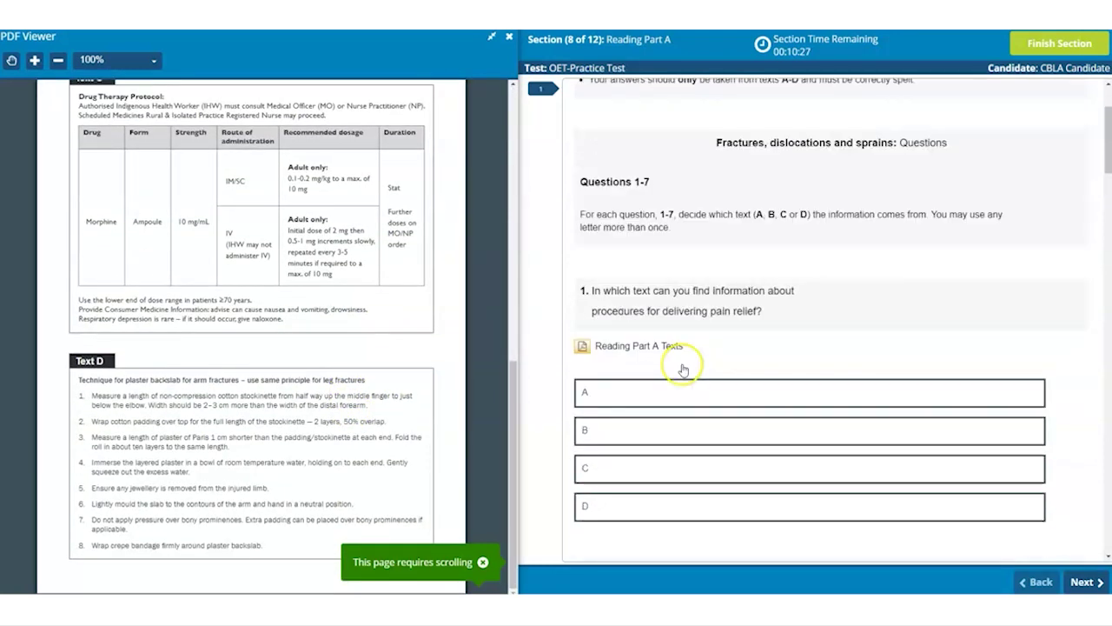
scroll(682, 369, "down", 4)
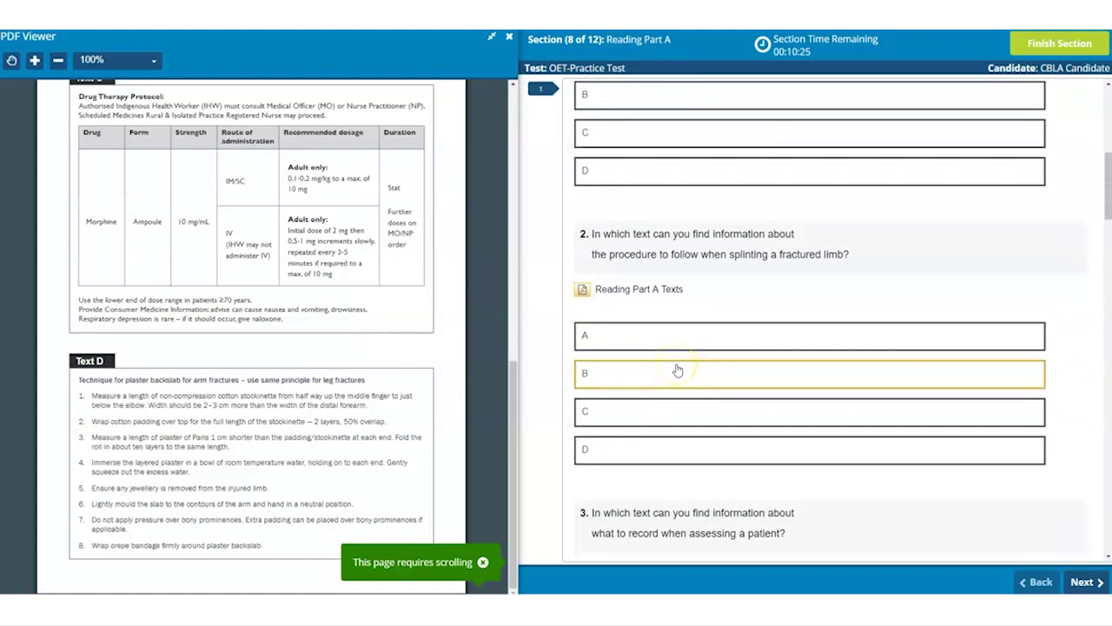
scroll(678, 370, "up", 5)
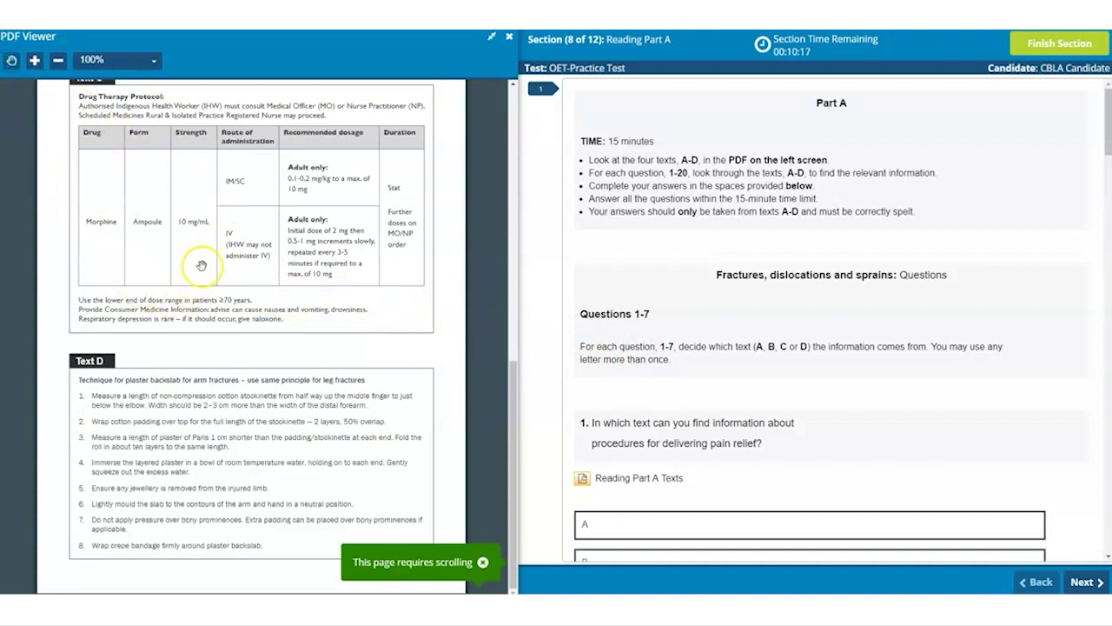
left_click_drag(213, 230, 308, 549)
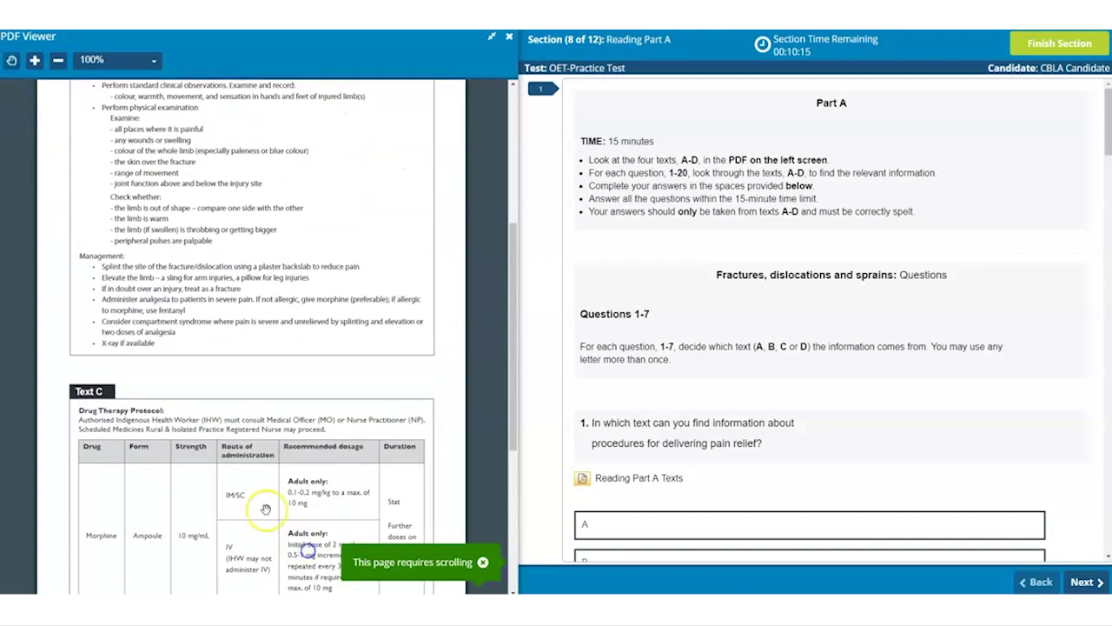
left_click_drag(266, 508, 250, 140)
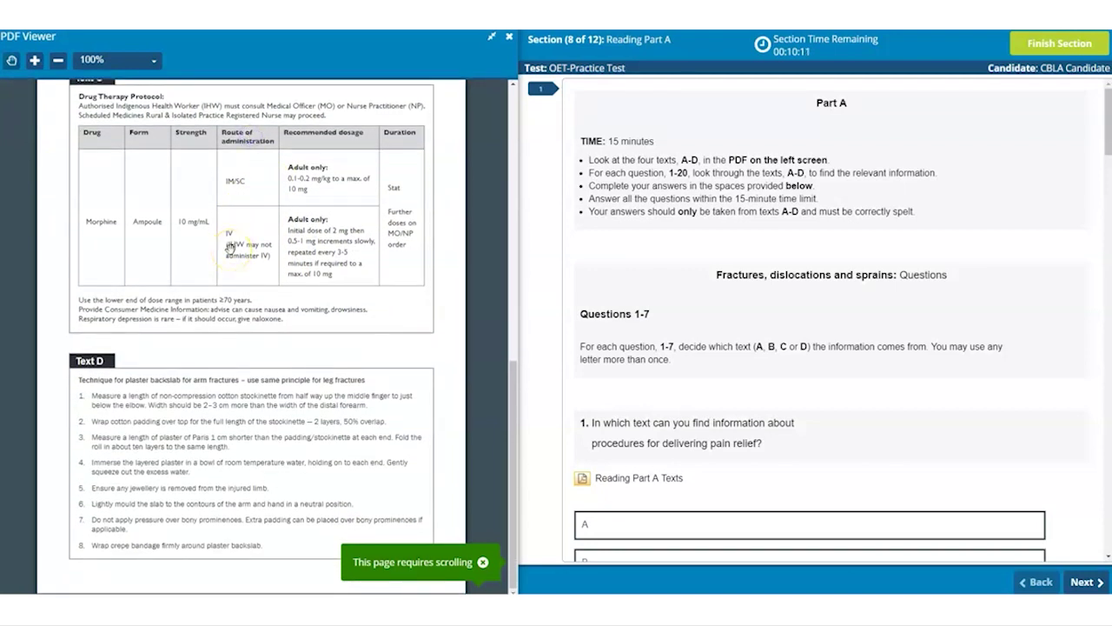
left_click(12, 61)
left_click_drag(284, 319, 184, 320)
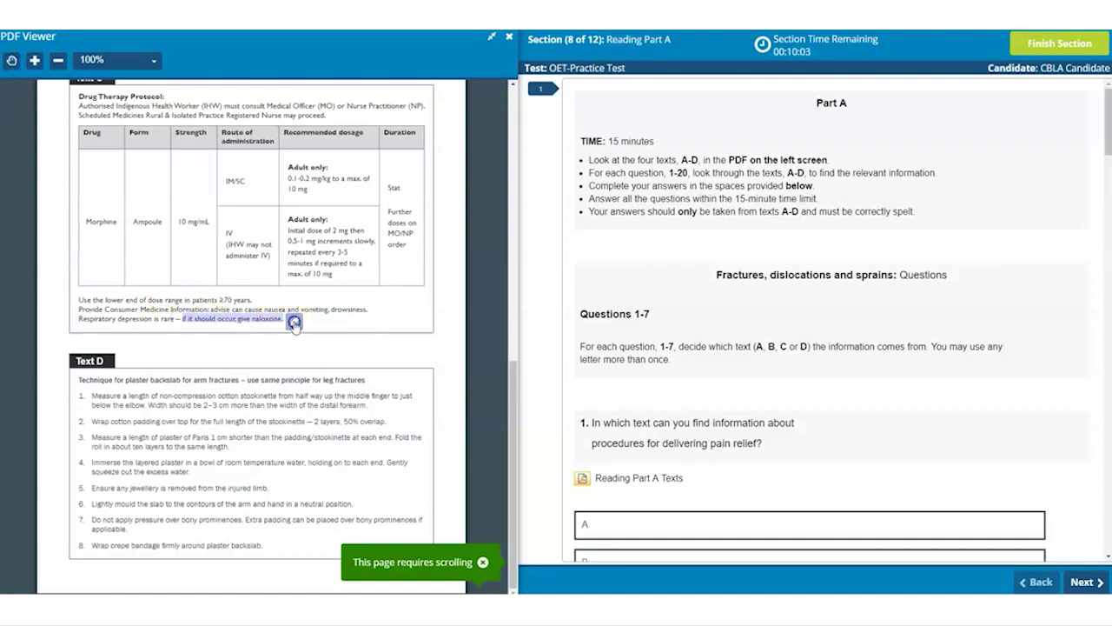
left_click(294, 322)
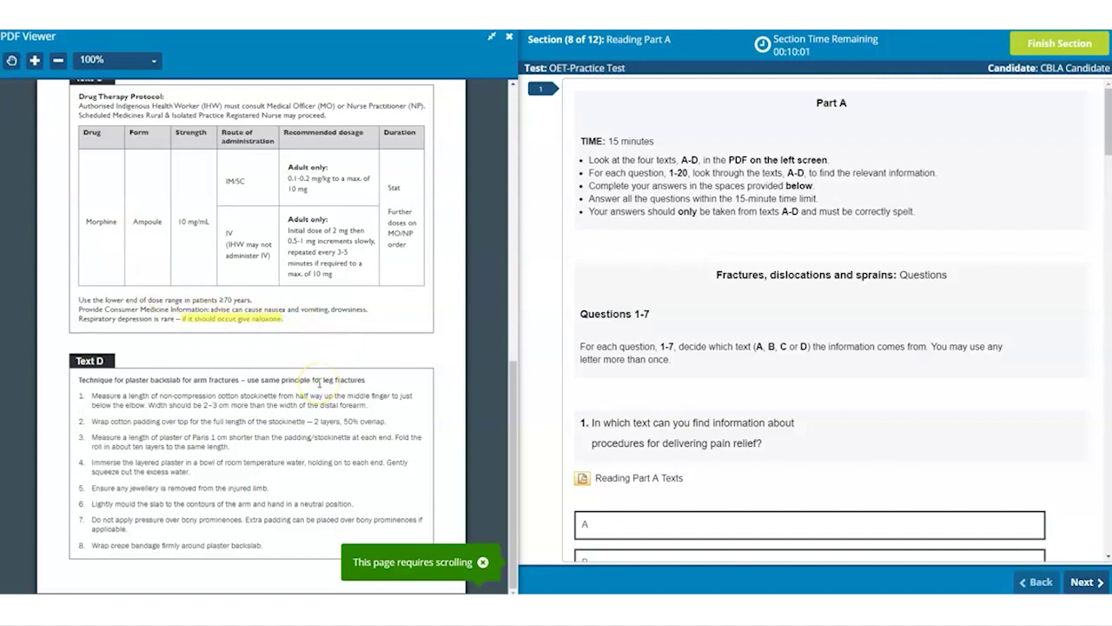
left_click(97, 344)
- Zoom the reading texts to 110% and 130%, back to 100%, then 150%, finally Actual Size
left_click(35, 60)
left_click(36, 63)
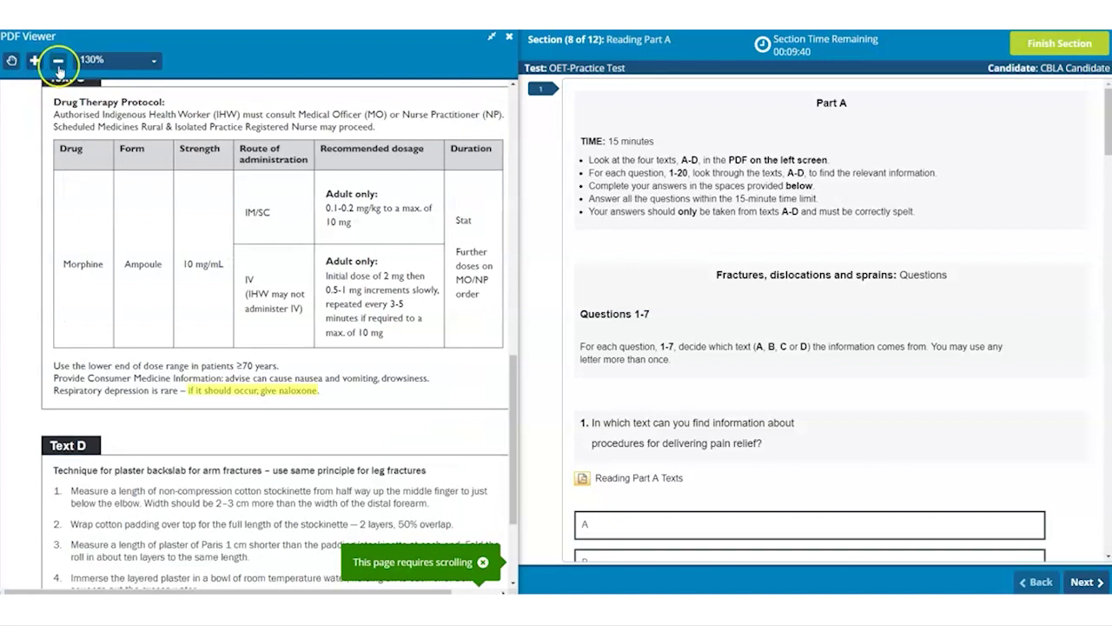
left_click(57, 62)
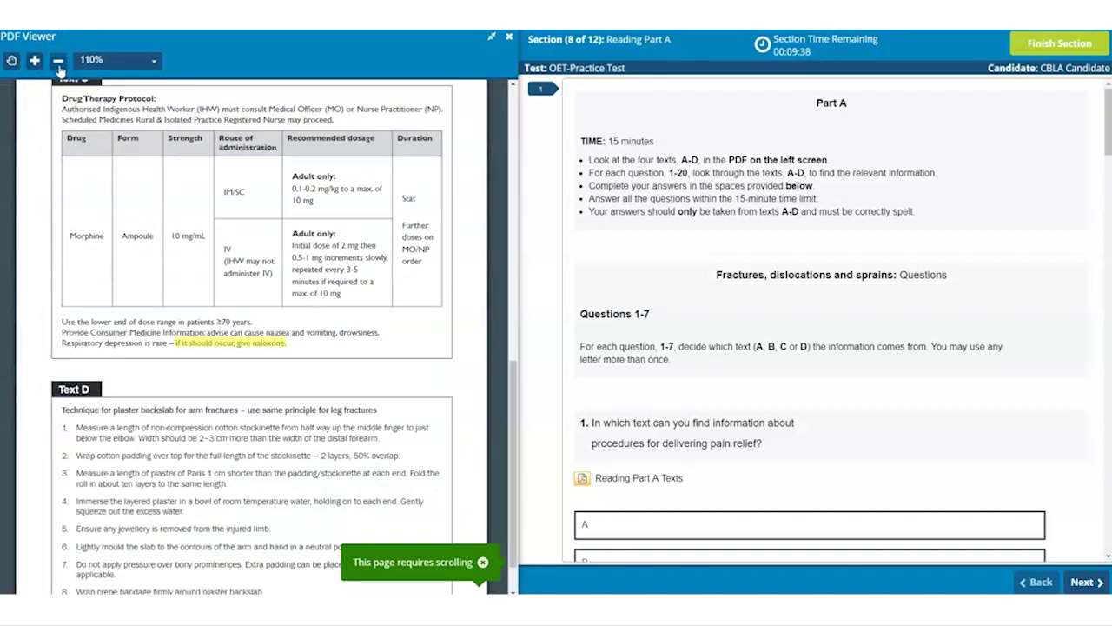
left_click(57, 63)
left_click(144, 62)
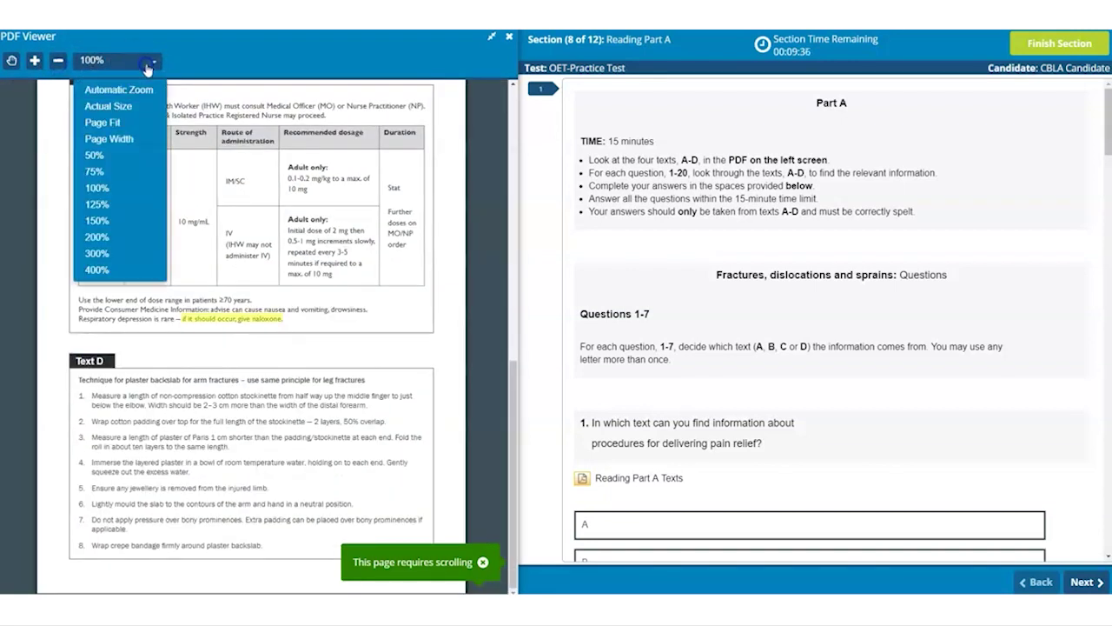
left_click(117, 223)
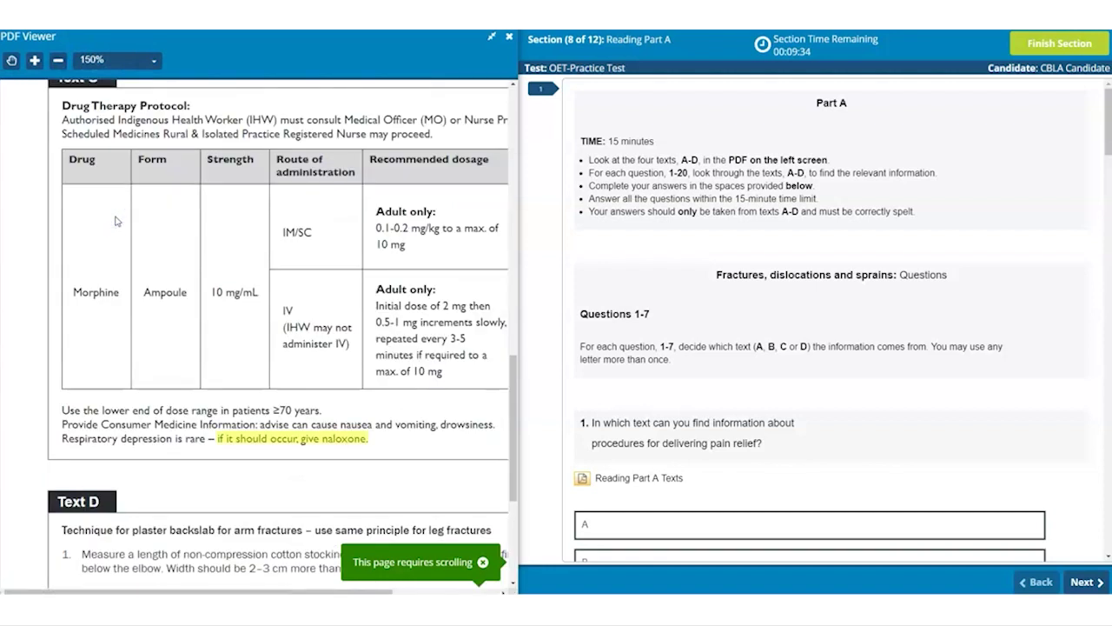
left_click(94, 57)
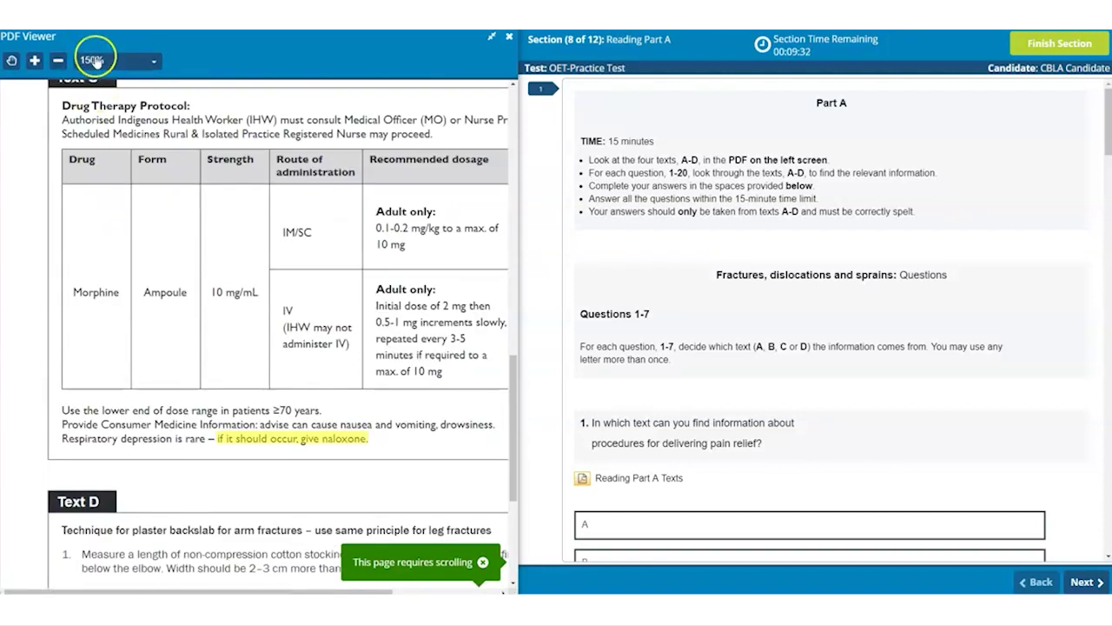
left_click(108, 106)
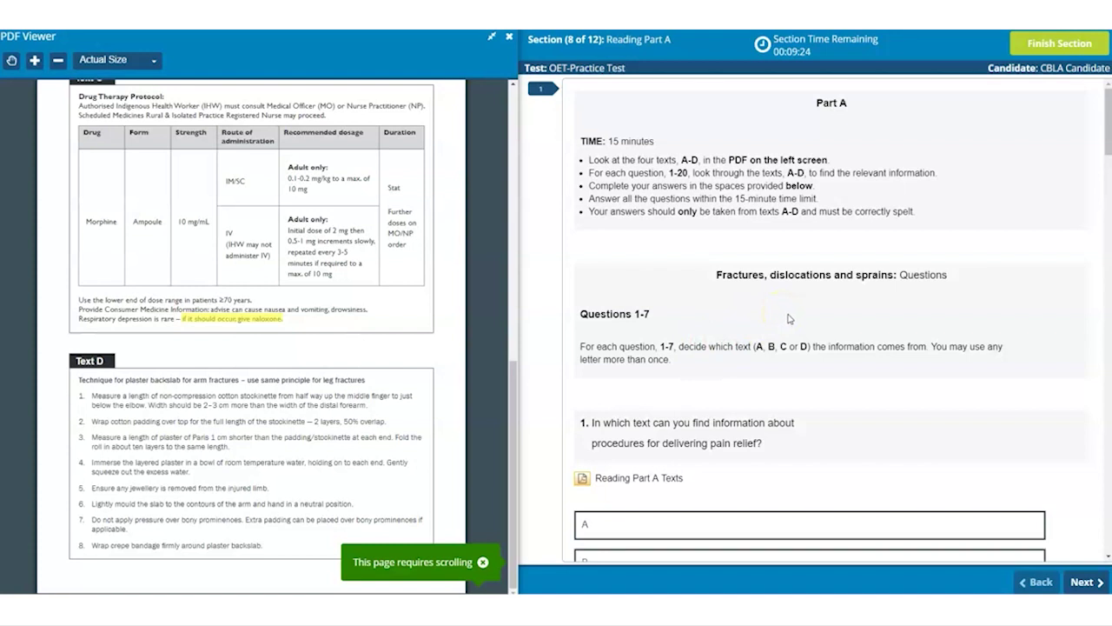
- Highlight 'procedures for delivering pain relief' in question 1 in yellow
scroll(789, 319, "down", 3)
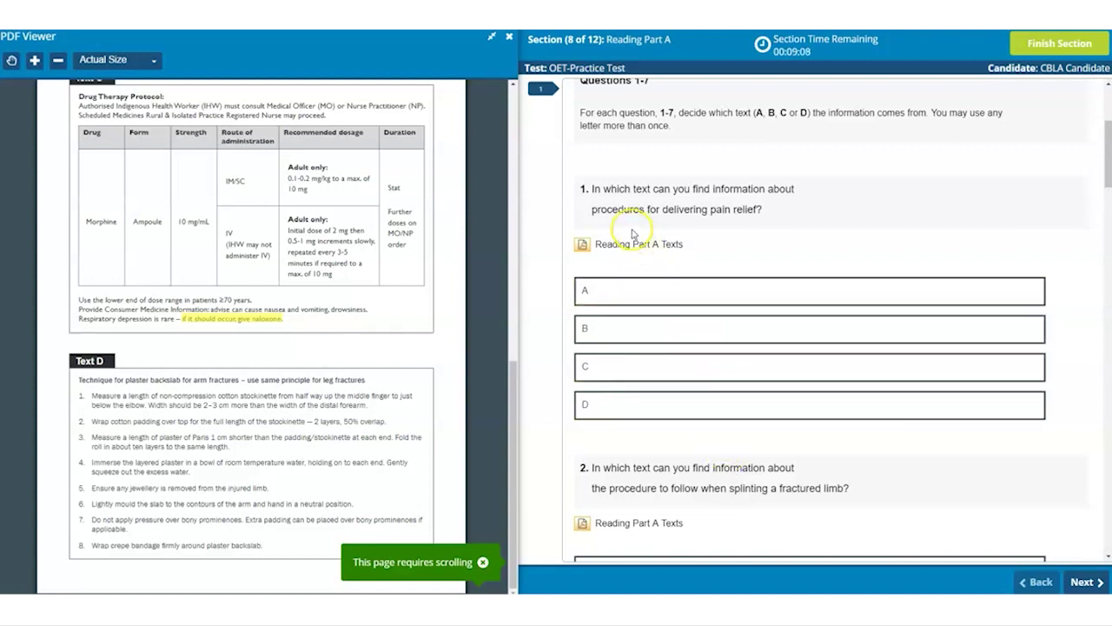
left_click_drag(592, 209, 754, 209)
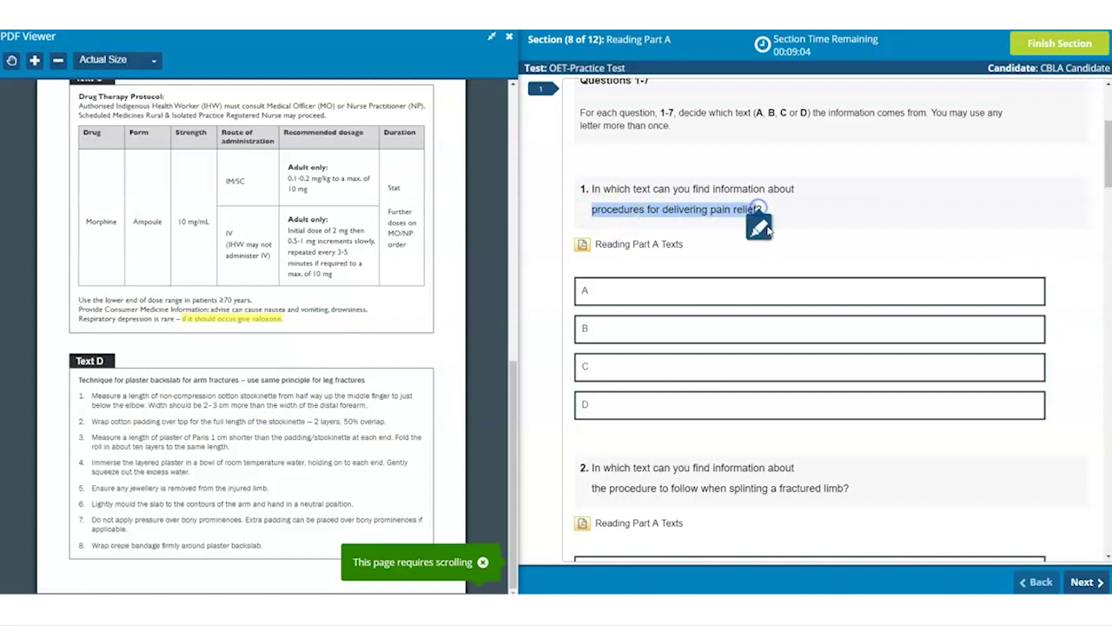
left_click(759, 226)
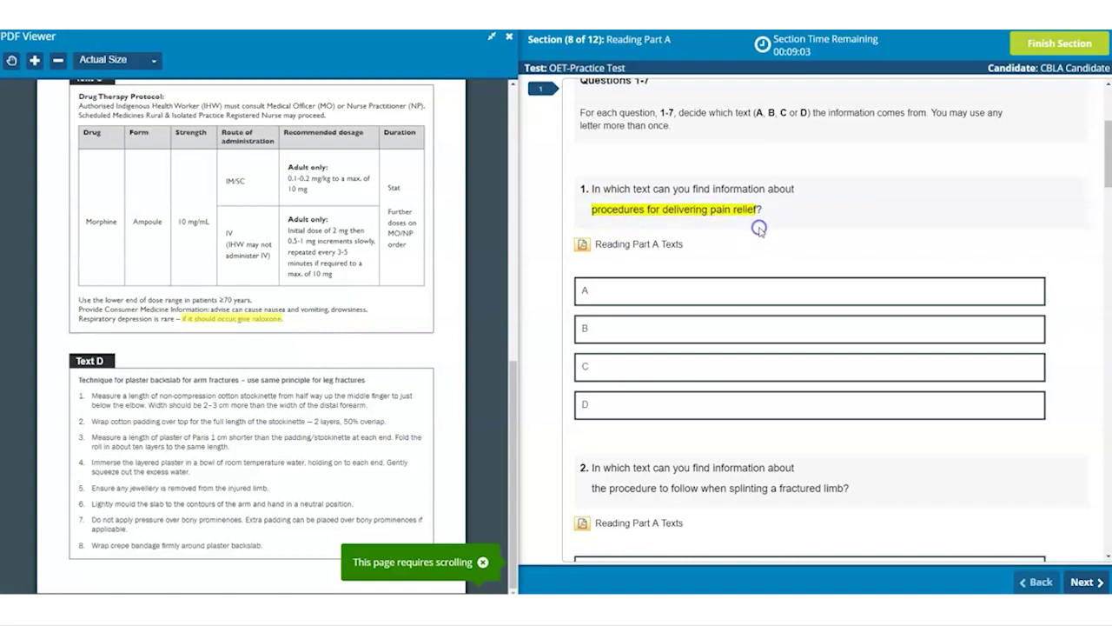
- Close and reopen the Reading Part A Texts panel, float it, then dock it beside the questions
left_click(510, 41)
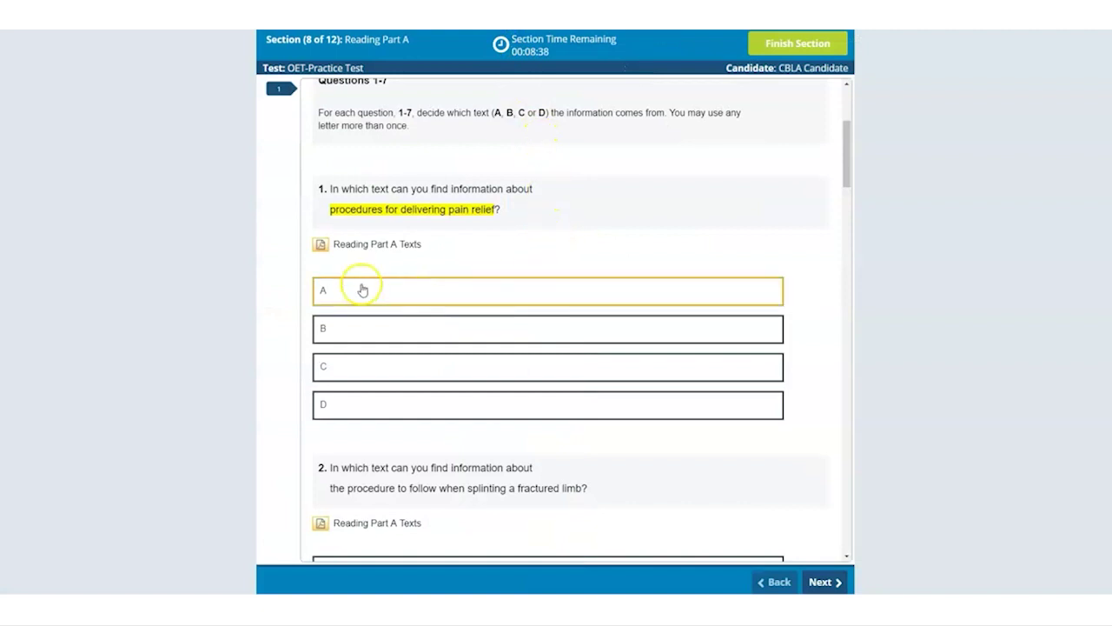
left_click(320, 244)
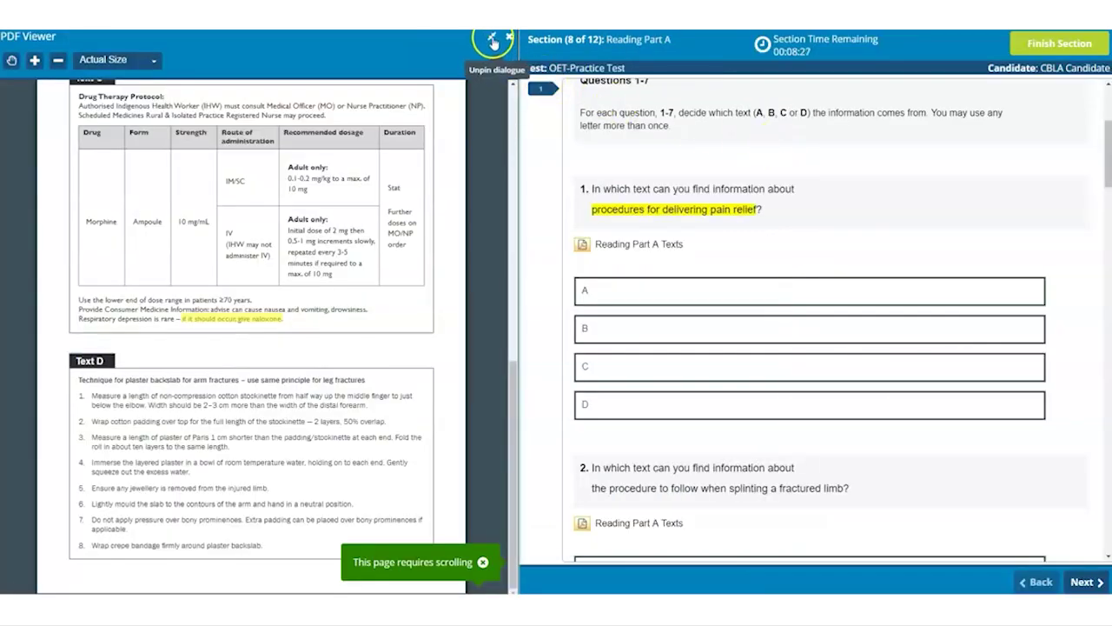
left_click(493, 42)
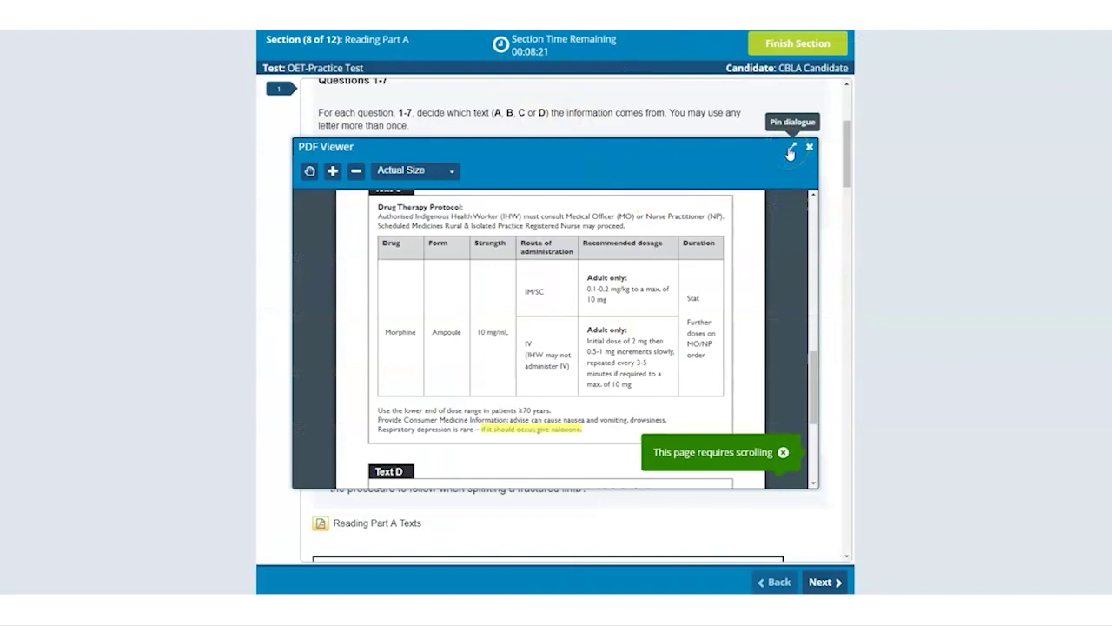
left_click(790, 151)
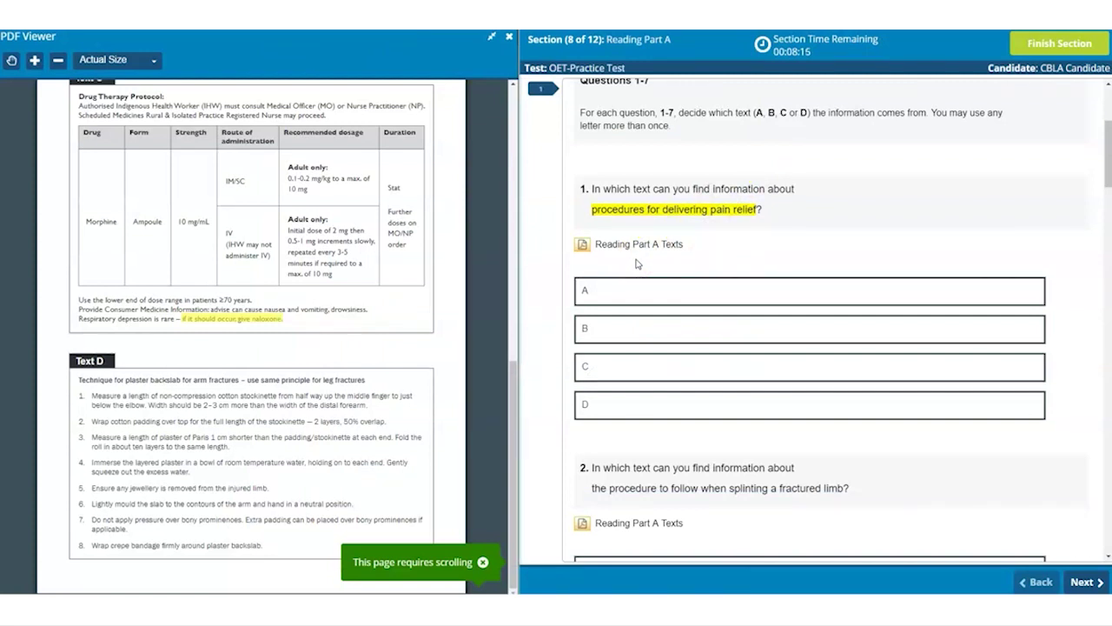
- Scroll the questions pane down through questions 1–14
left_click(634, 320)
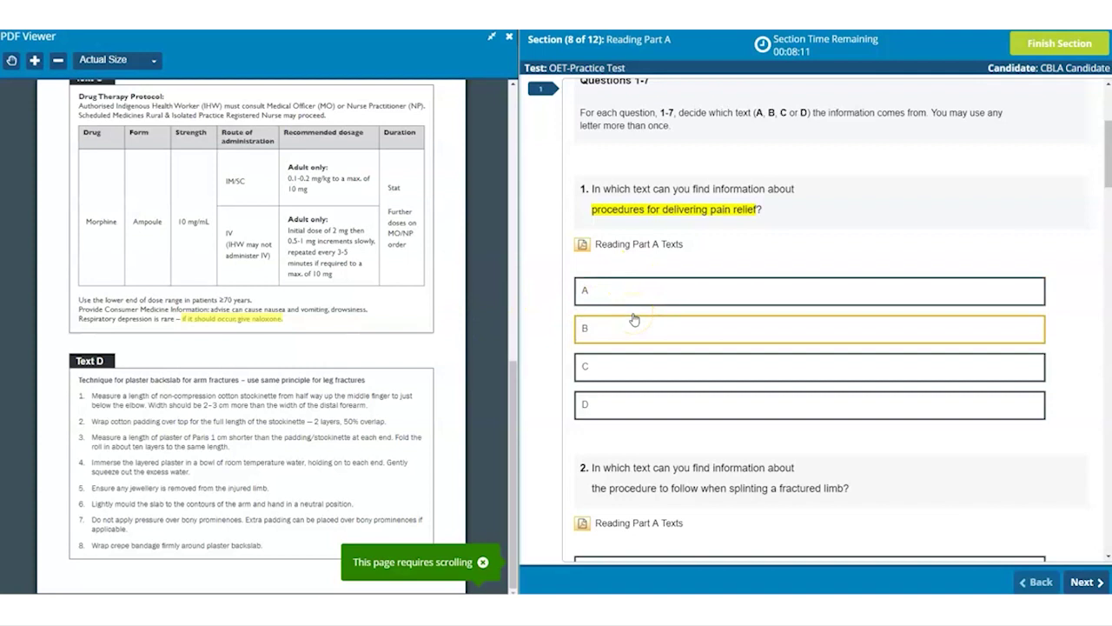
scroll(635, 320, "down", 13)
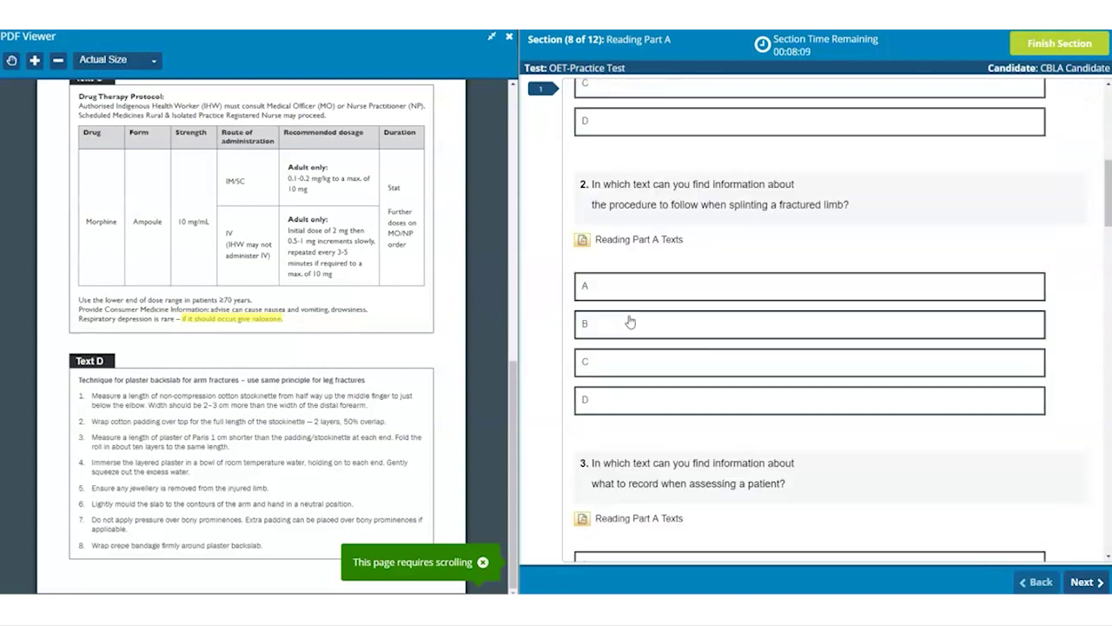
left_click(652, 306)
scroll(653, 295, "down", 7)
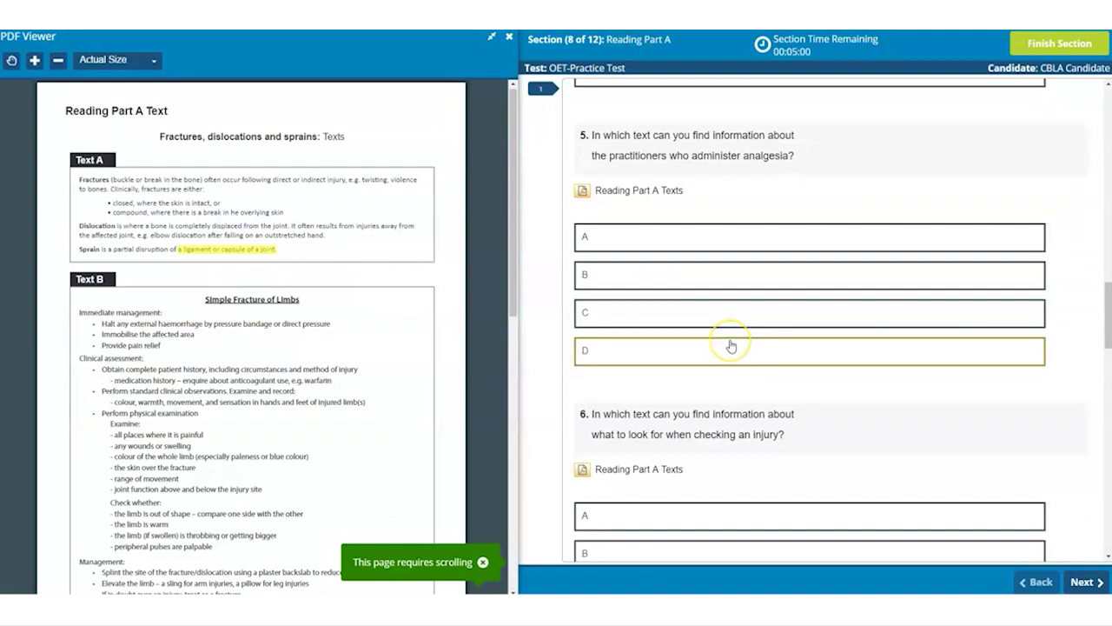
scroll(728, 343, "down", 4)
scroll(730, 345, "down", 8)
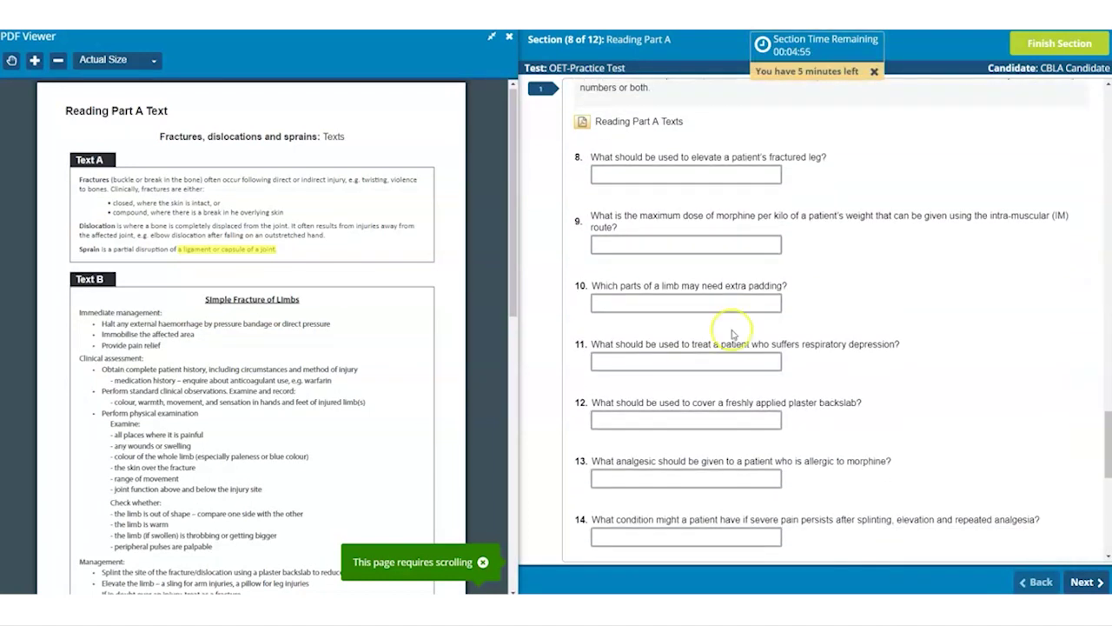
- Move from question 8's answer box to question 9's, then scroll to questions 15–20
left_click(667, 176)
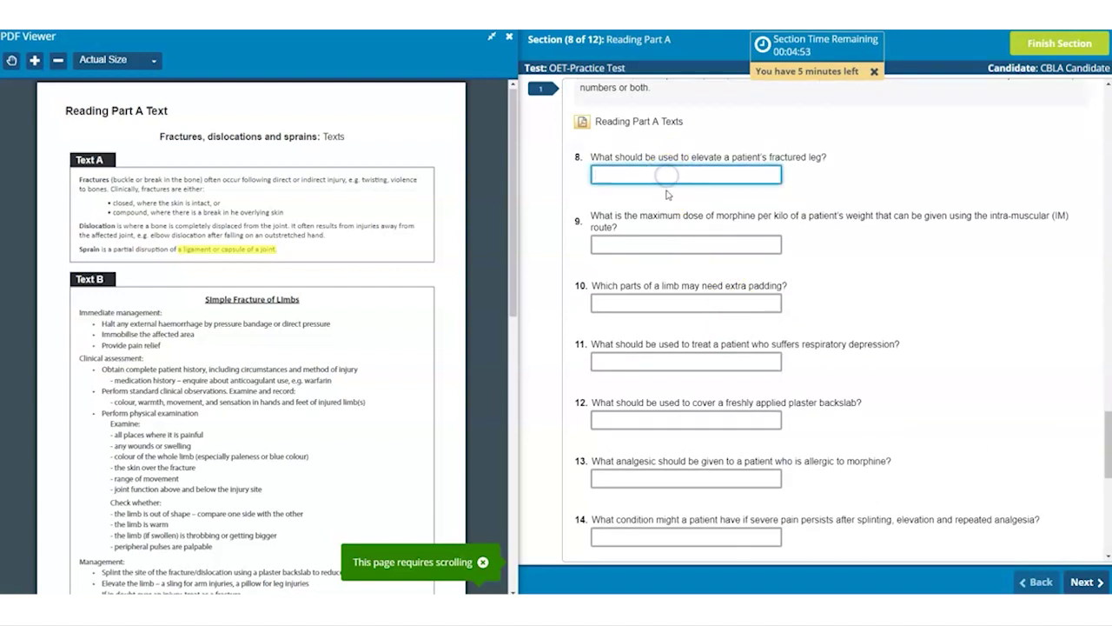
key("Tab")
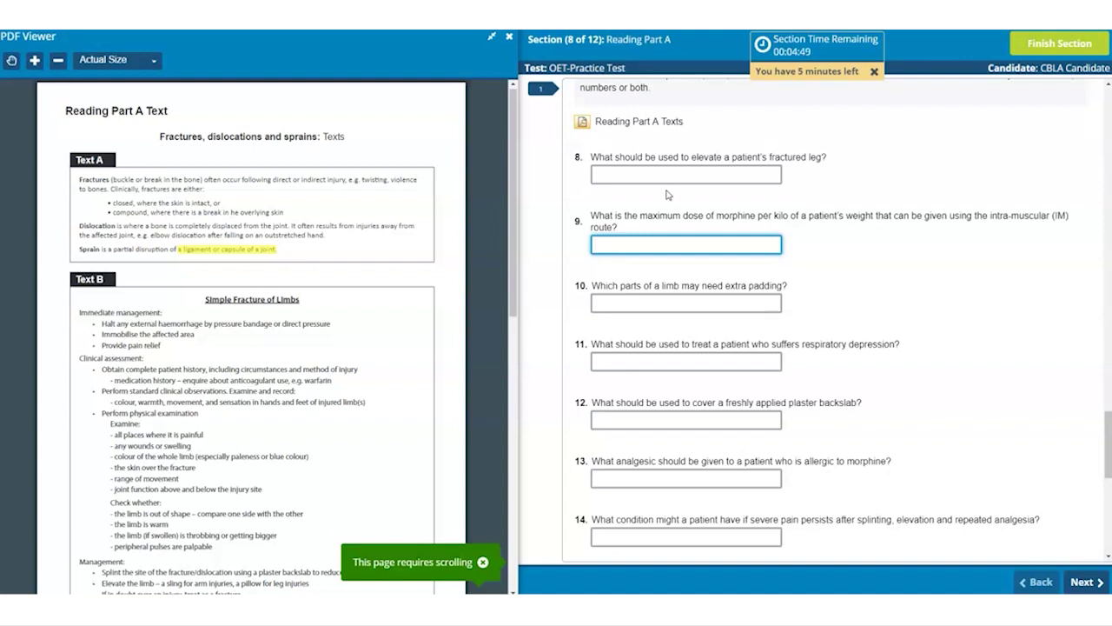
left_click(668, 194)
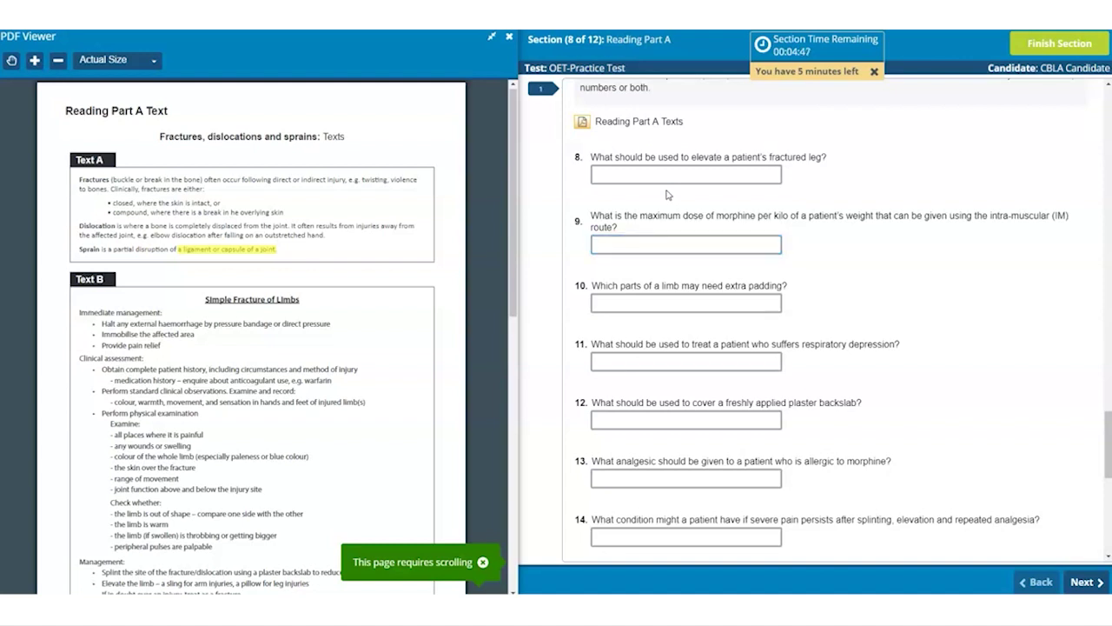
scroll(667, 195, "down", 5)
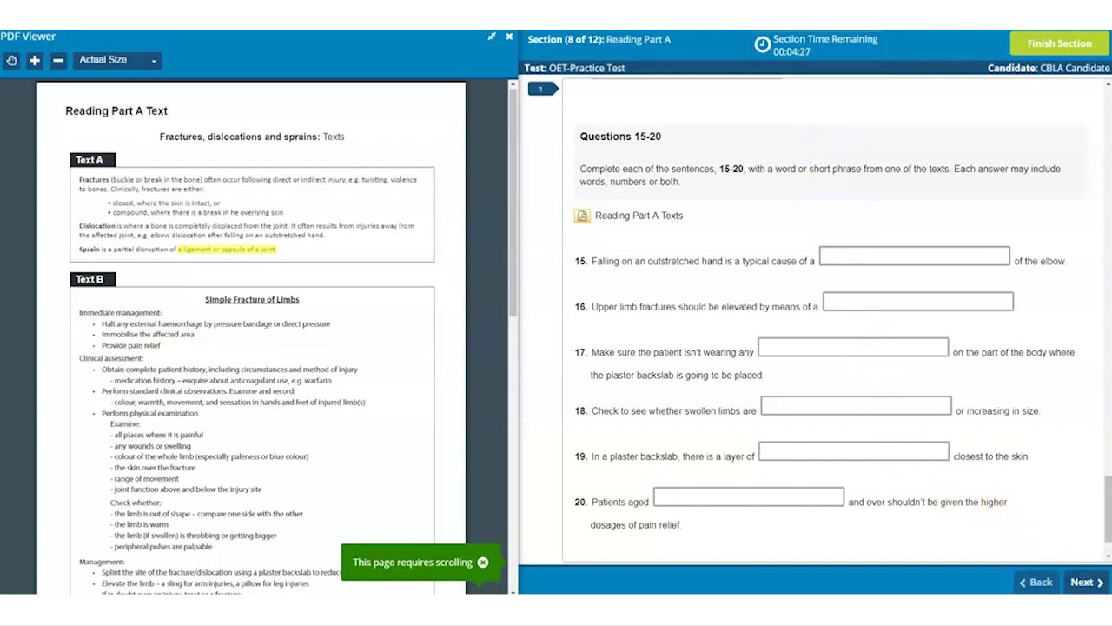
- Finish Reading Part A, then resume after the break into Reading Part B and C
left_click(1098, 582)
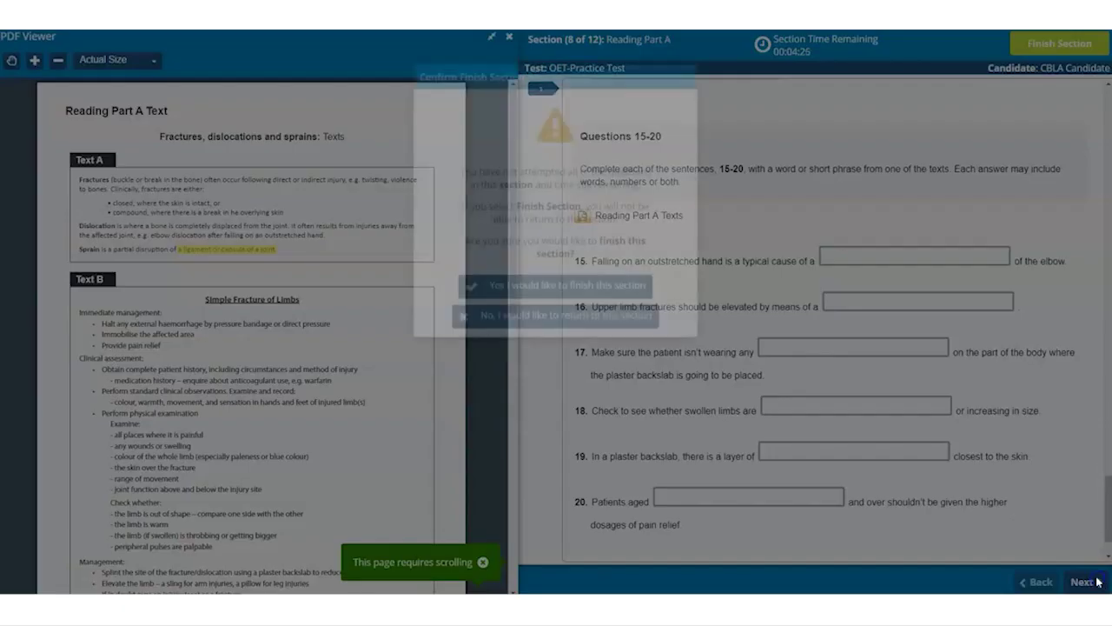
left_click(592, 398)
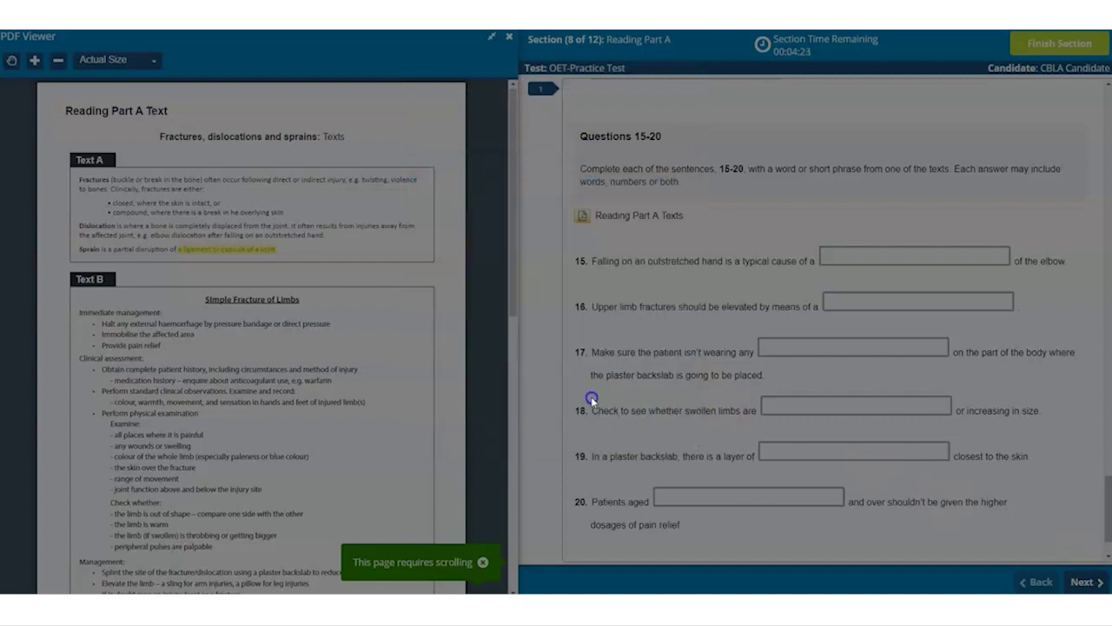
left_click(575, 386)
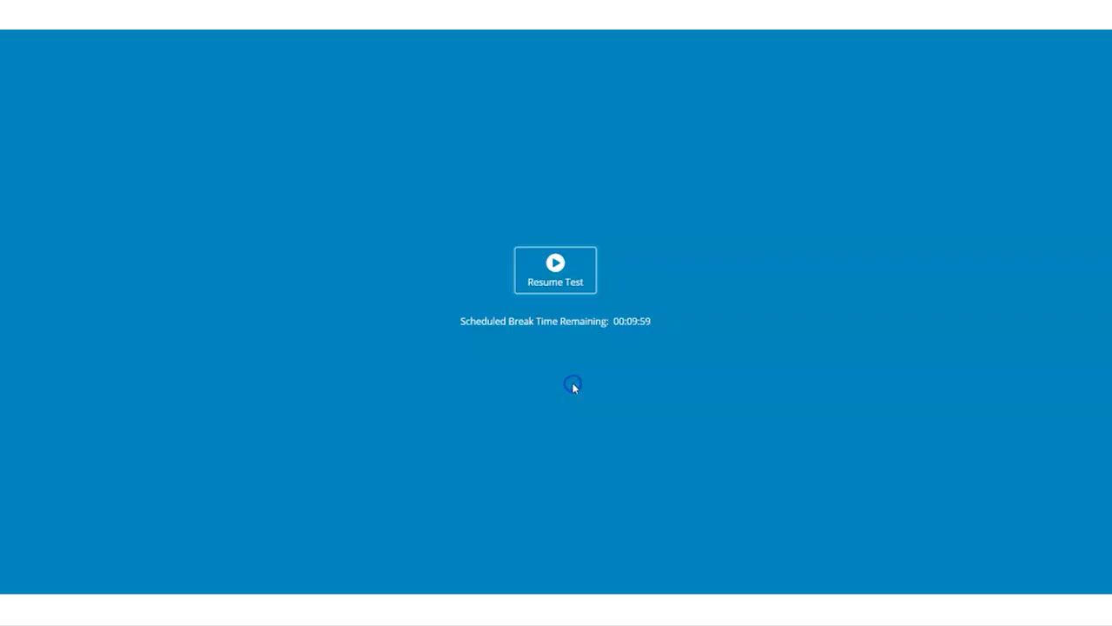
left_click(567, 378)
left_click(524, 274)
left_click(553, 296)
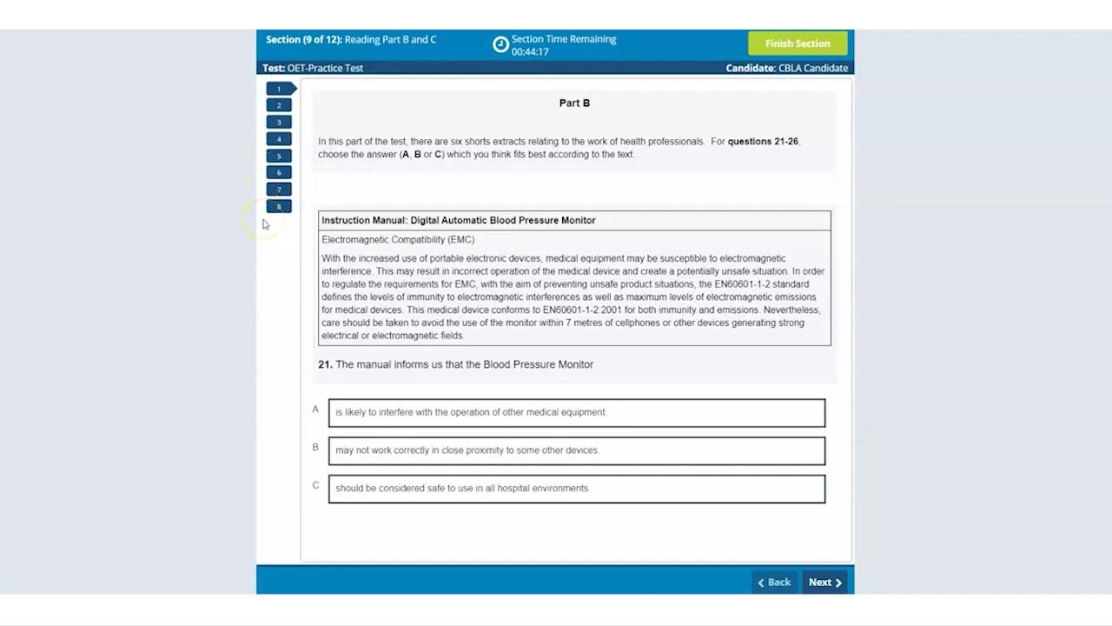
- Go to question 24 on the chaperone guidelines extract
left_click(278, 140)
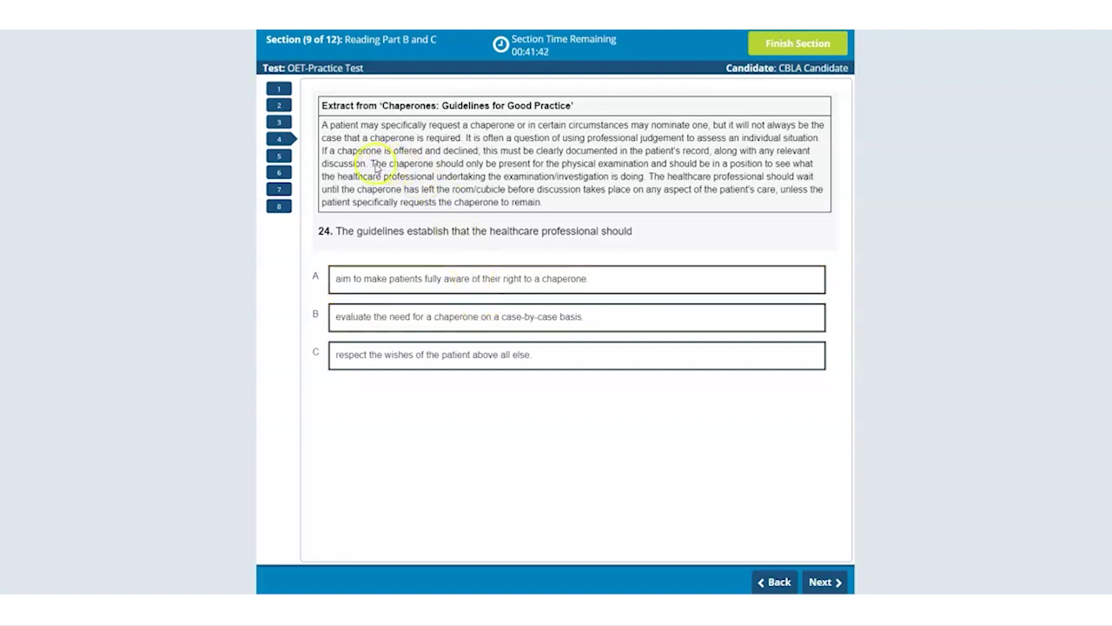
- Highlight the chaperone-presence sentence and the words 'guidelines establish' in yellow
left_click_drag(370, 164, 646, 163)
left_click(648, 179)
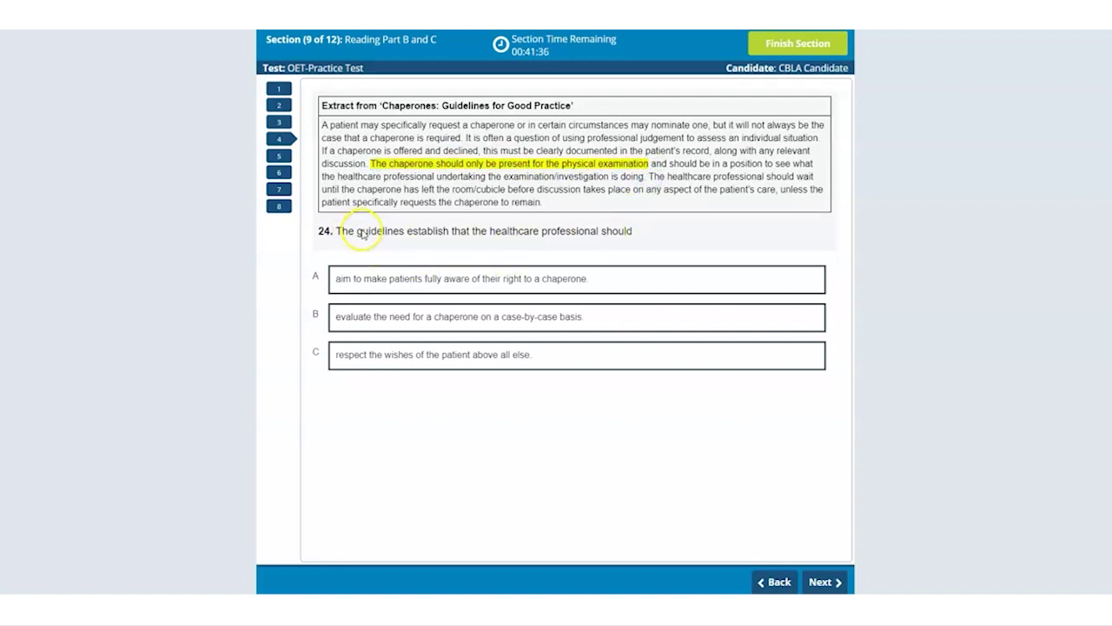
left_click_drag(357, 231, 449, 230)
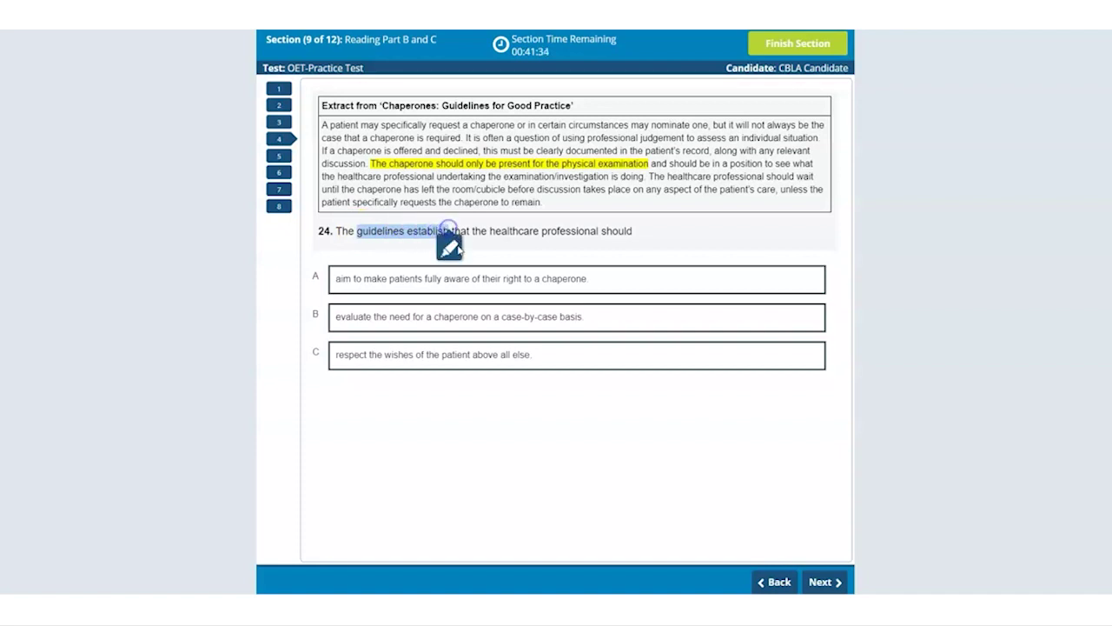
left_click(451, 251)
- Strike through option C, answer A for question 24, then go to question 27
left_click(490, 365)
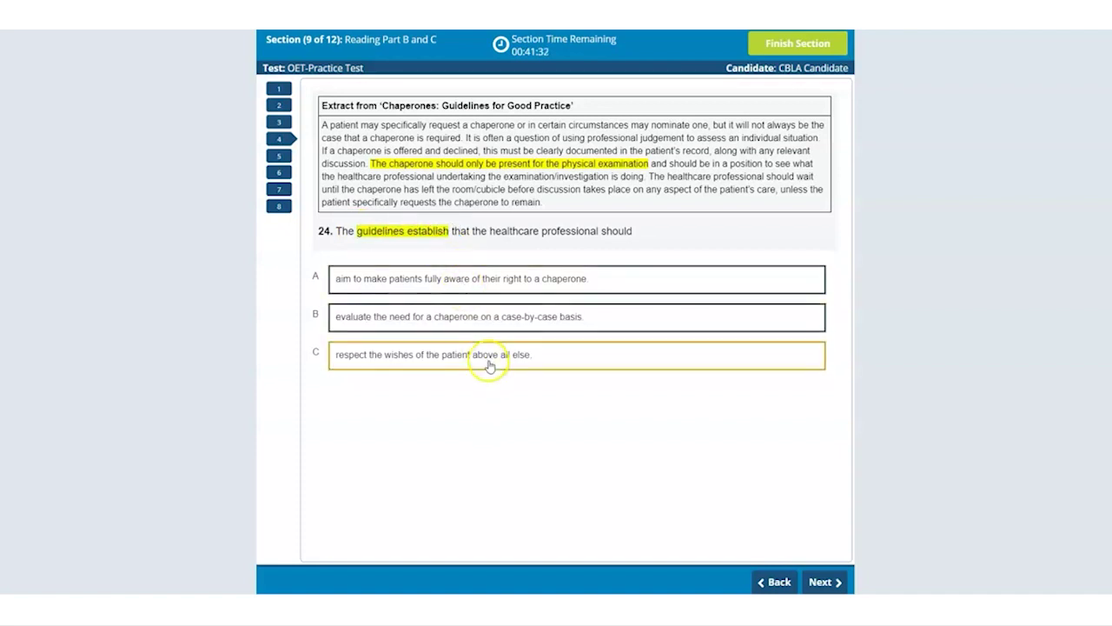
right_click(495, 365)
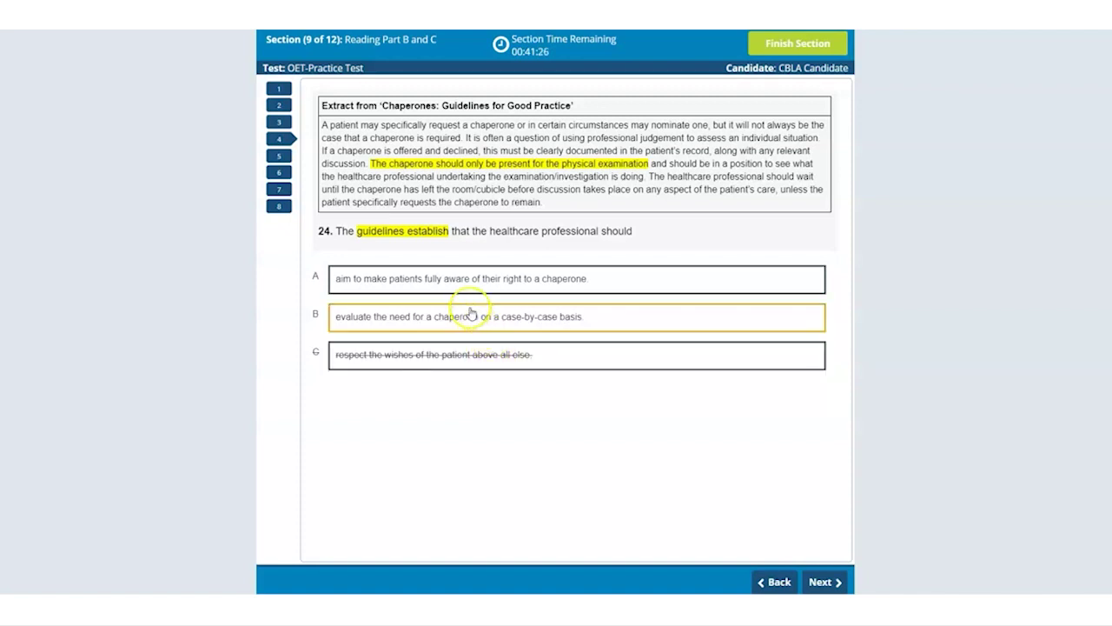
left_click(468, 278)
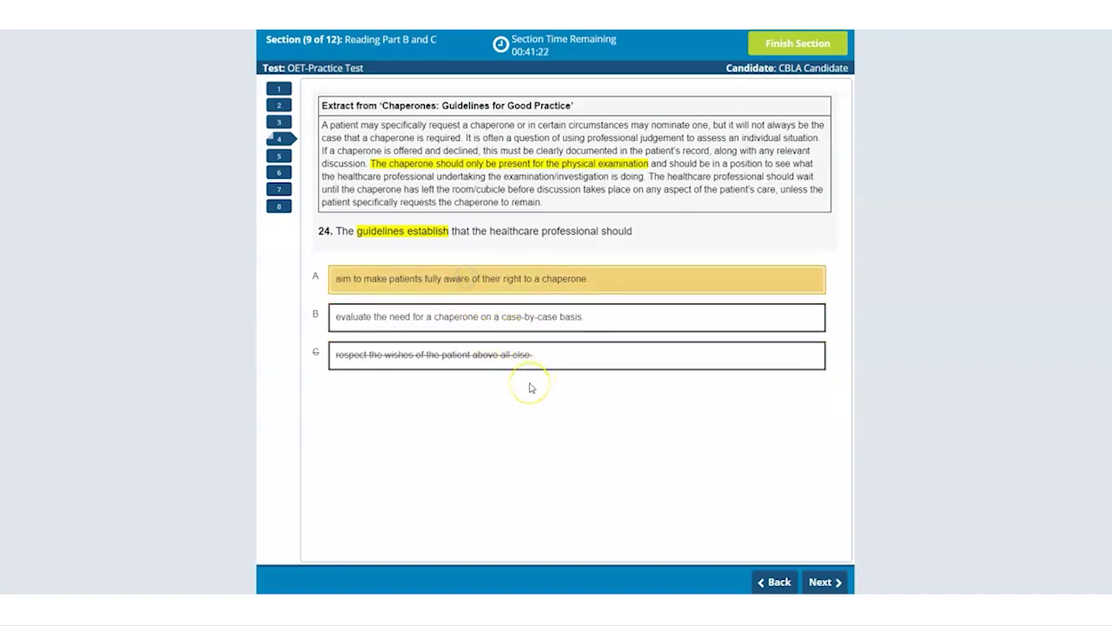
left_click(487, 379)
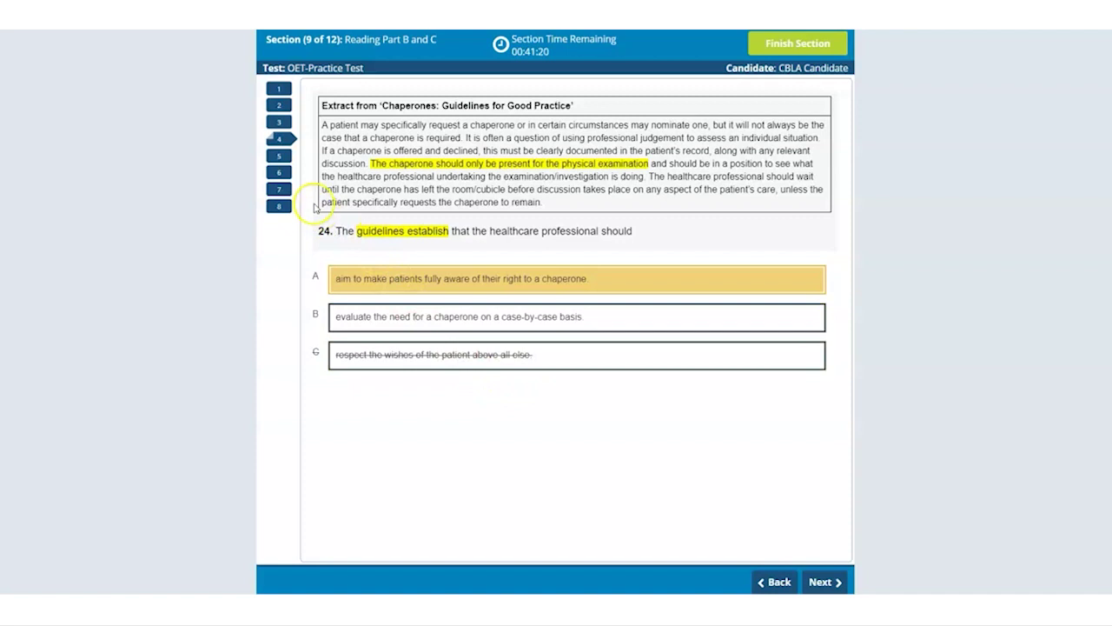
left_click(269, 143)
- Open Part C question 27, scroll to question 31 beside the Van Cauter sleep-study paragraph
left_click(280, 189)
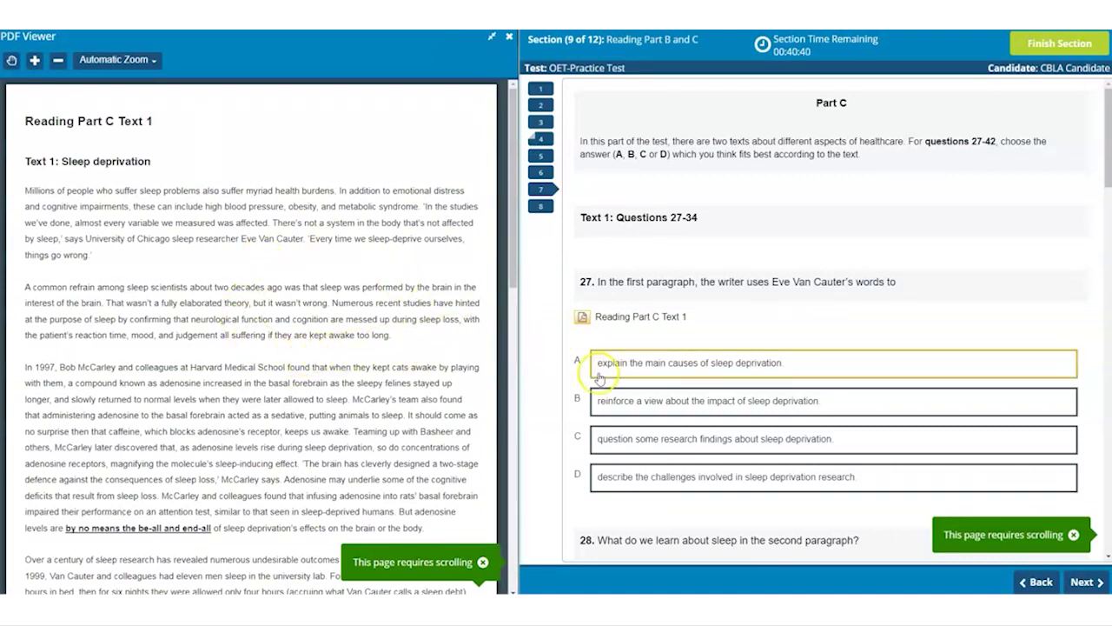
scroll(598, 374, "down", 1)
scroll(599, 382, "down", 5)
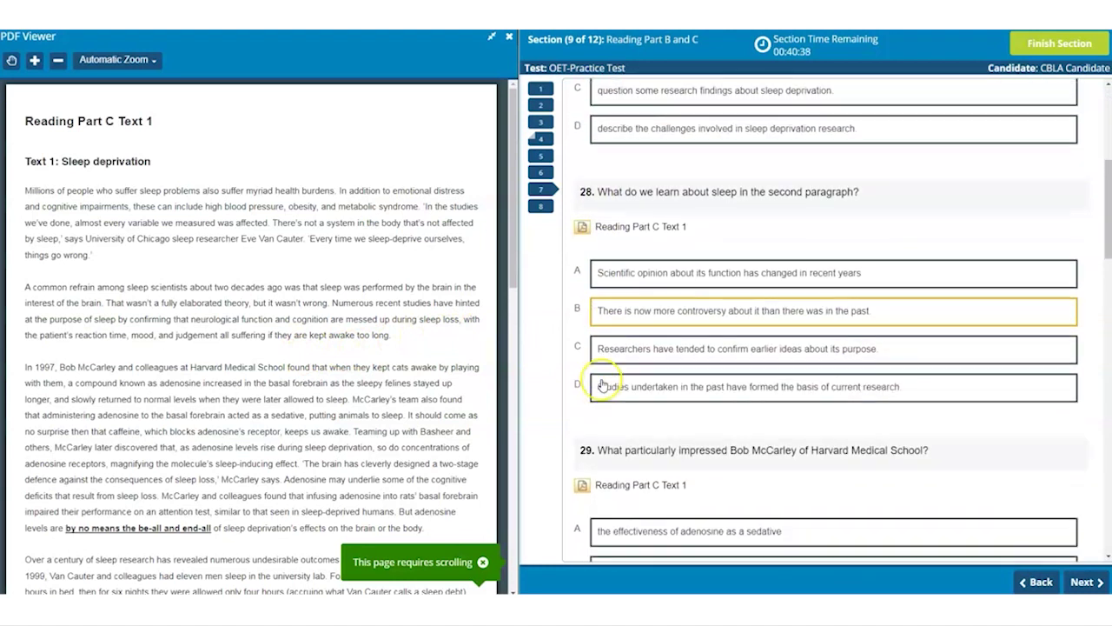
scroll(602, 384, "down", 2)
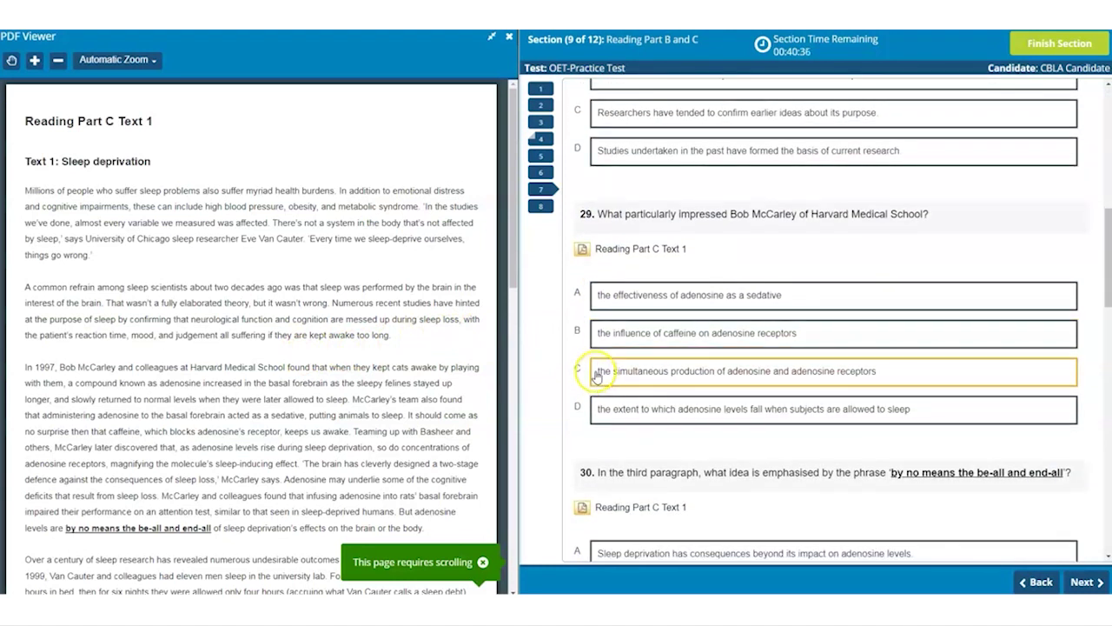
scroll(374, 296, "down", 5)
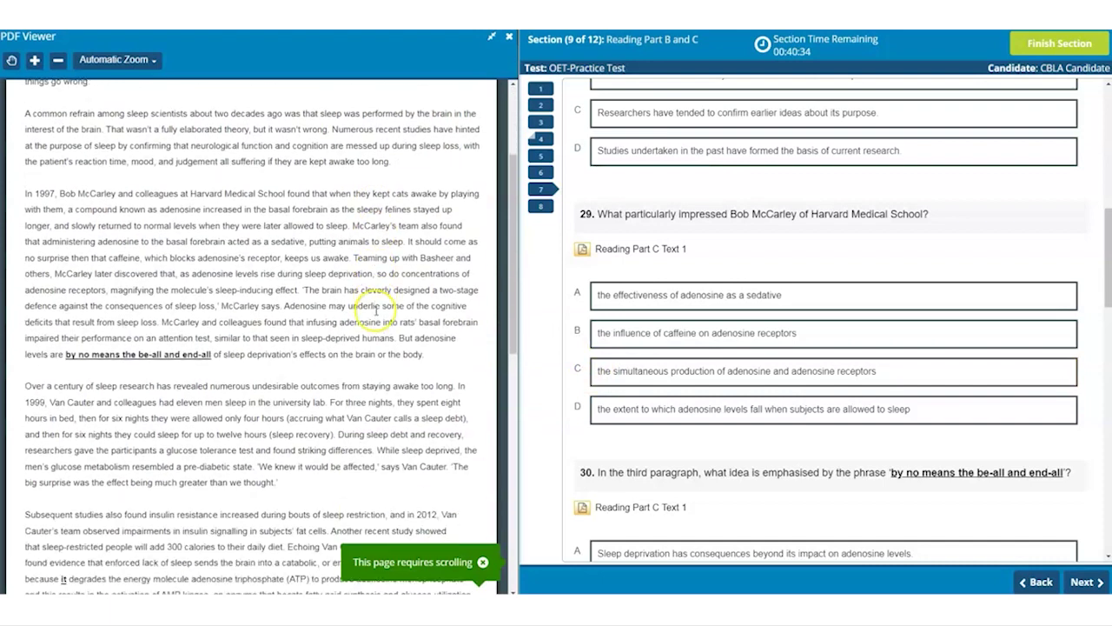
scroll(374, 304, "down", 3)
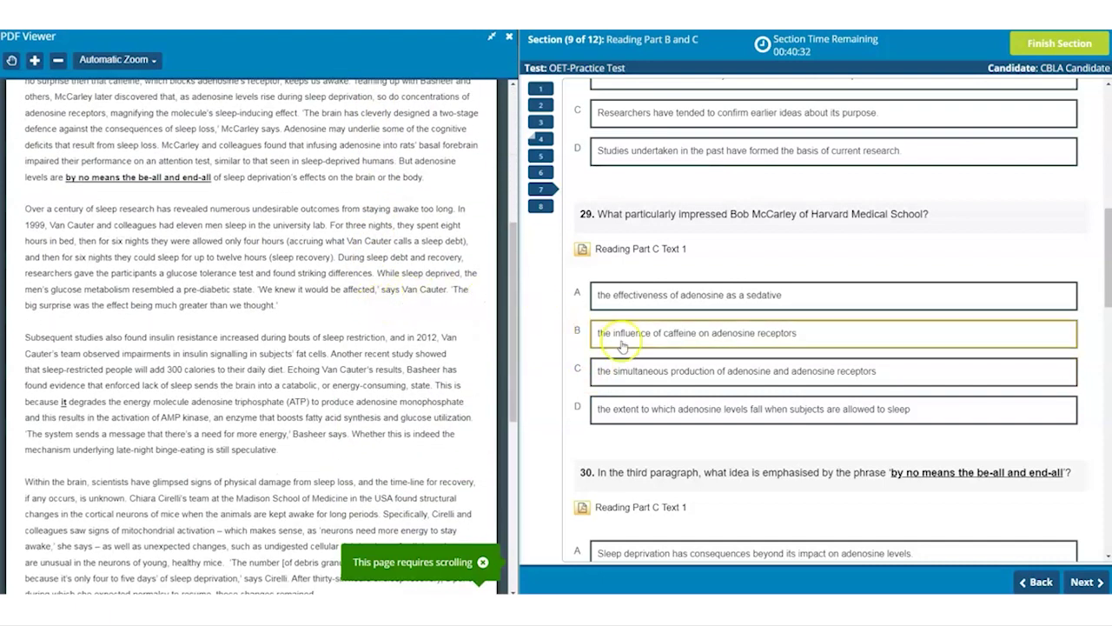
scroll(657, 369, "down", 8)
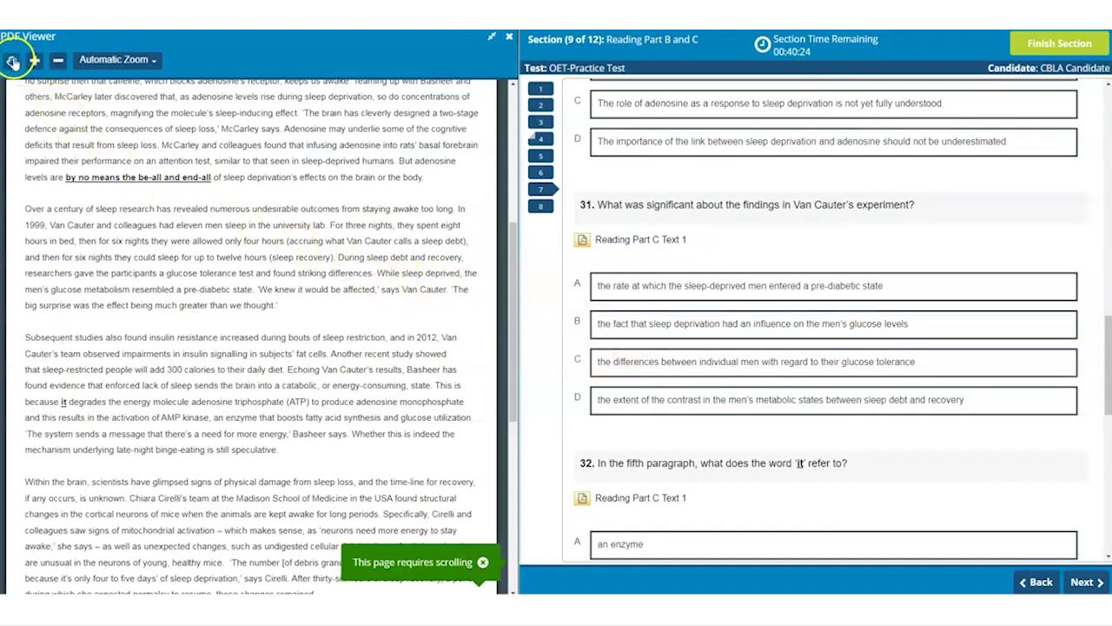
scroll(256, 397, "down", 5)
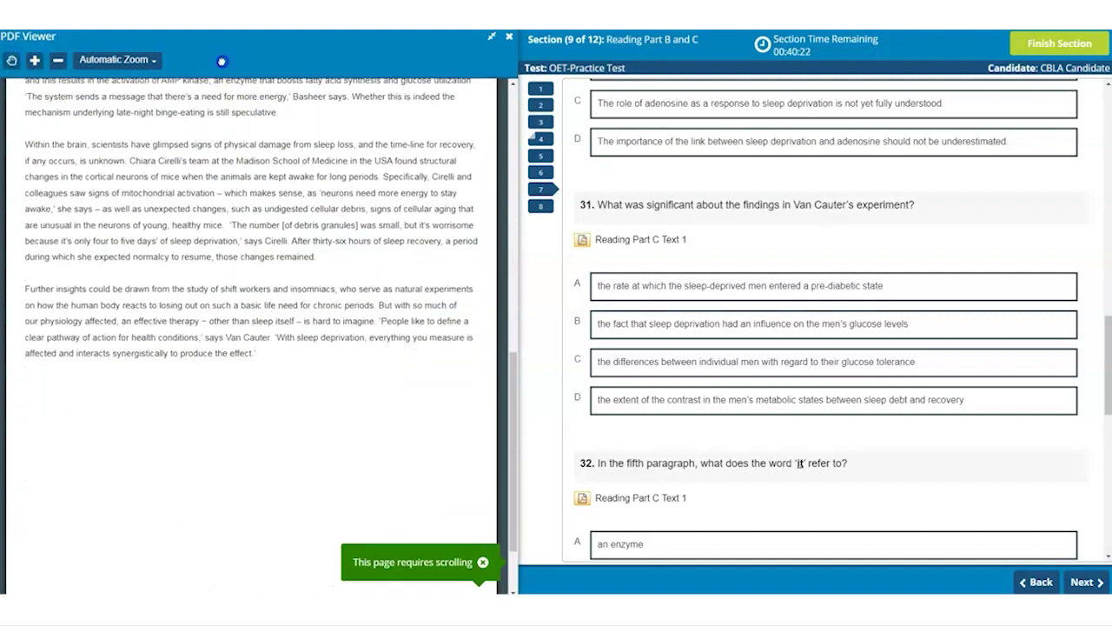
scroll(241, 117, "up", 6)
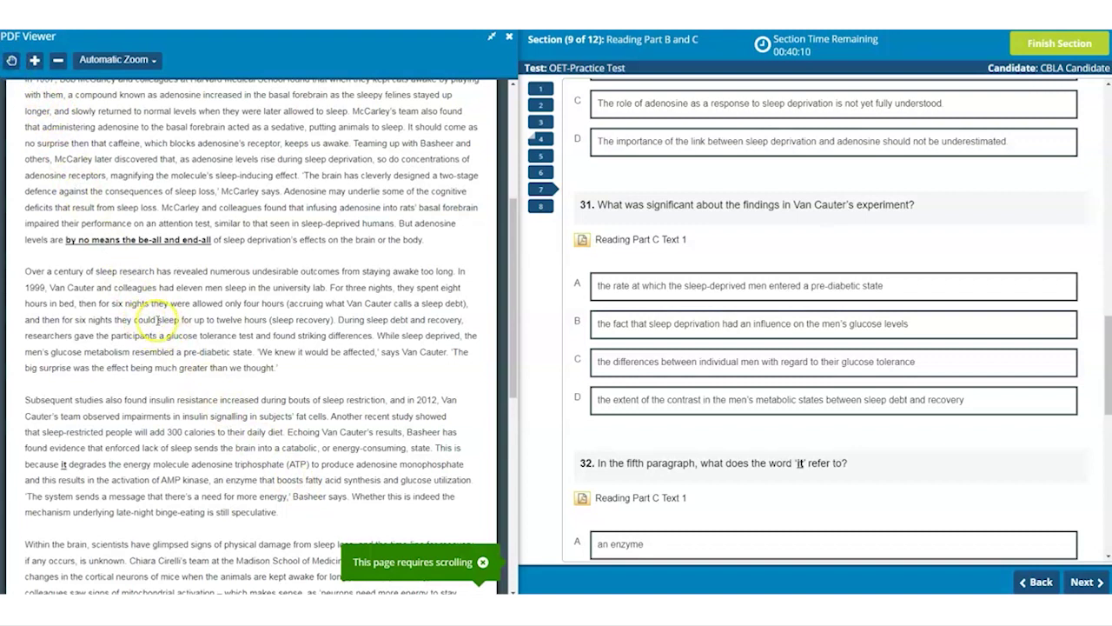
- Highlight 'sleep for up to twelve hours (sleep recovery)' in yellow and set the passage zoom to Actual Size
left_click_drag(157, 322, 344, 323)
left_click(344, 324)
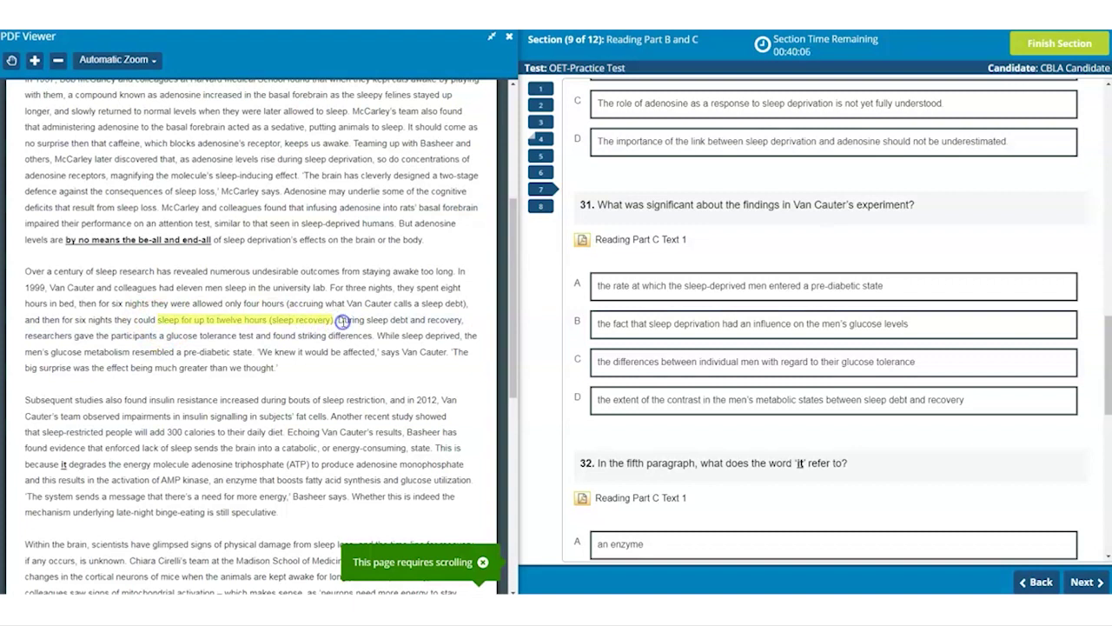
left_click(35, 60)
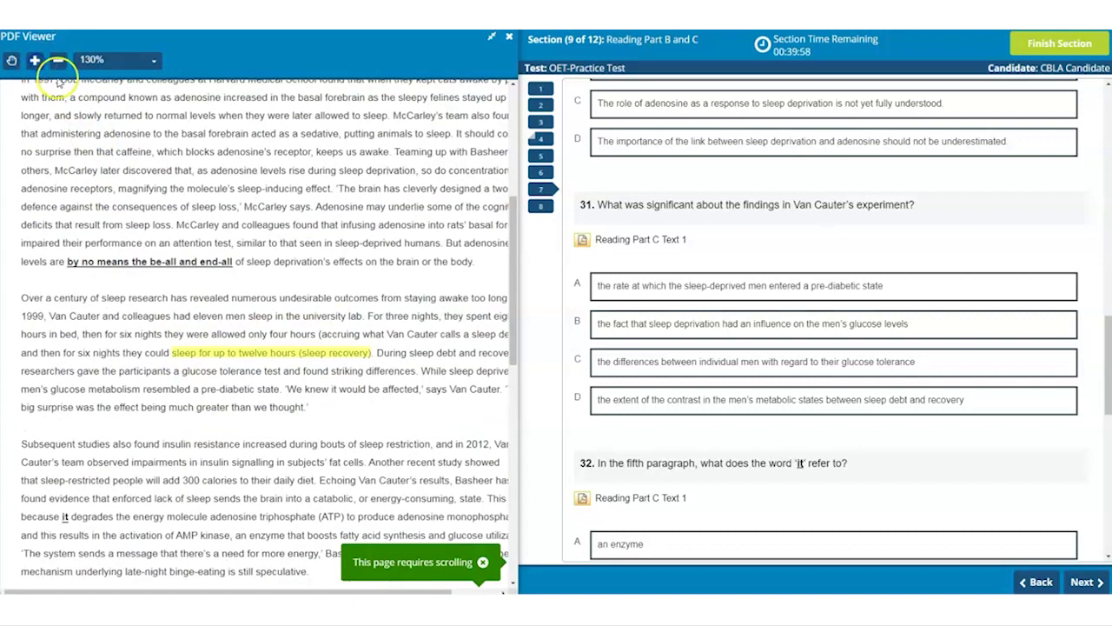
left_click(58, 61)
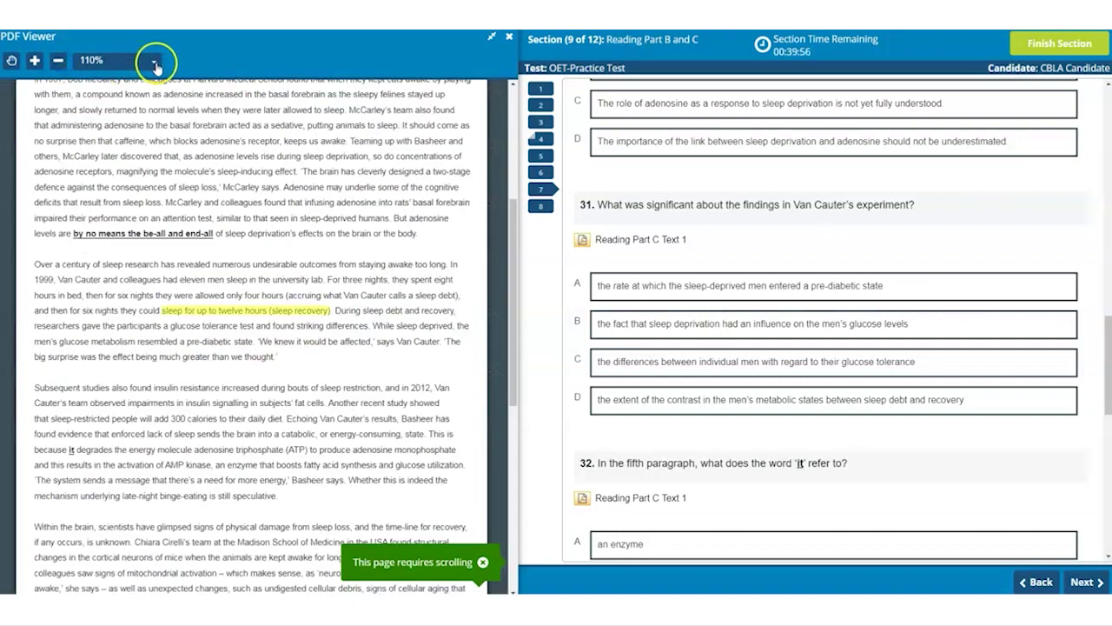
left_click(150, 61)
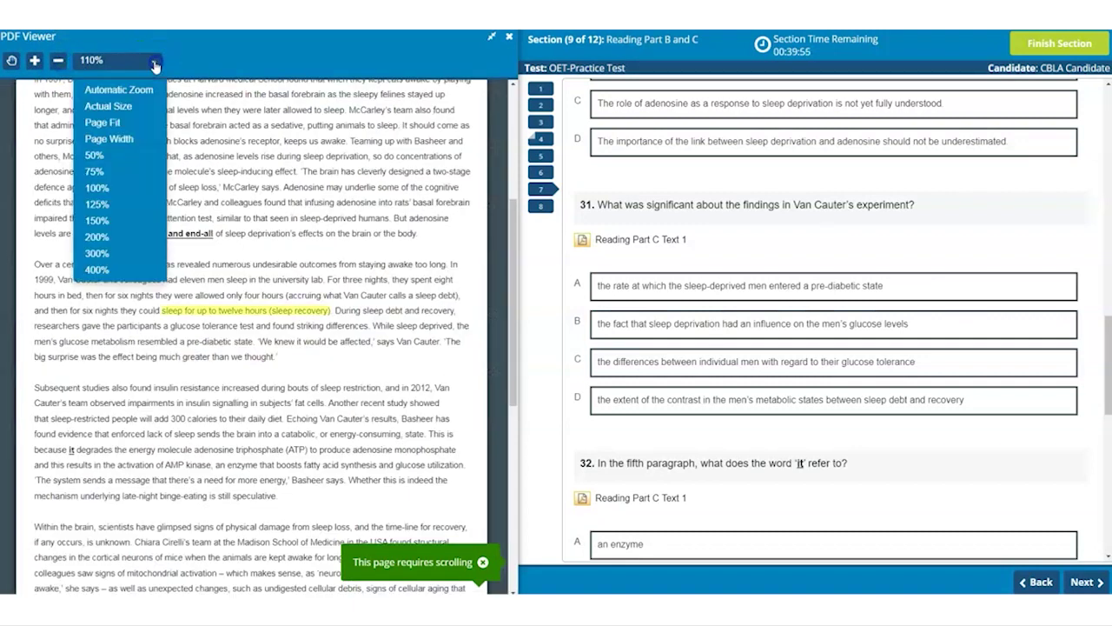
left_click(137, 106)
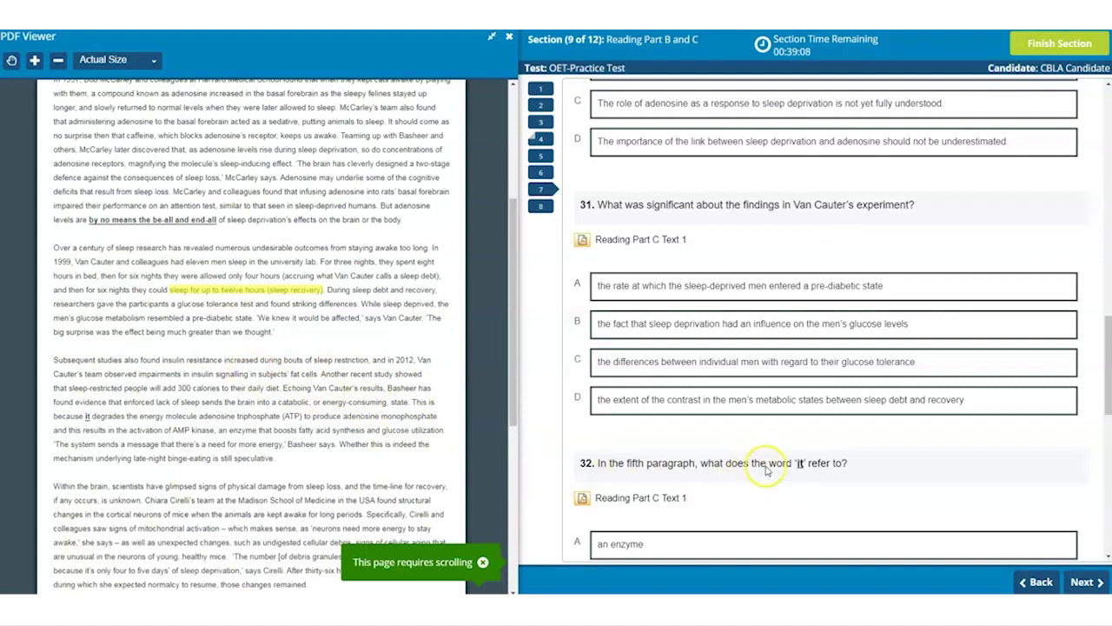
- Highlight question 32's wording, strike out options D and C, choose B 'new evidence', then open questions 35-42
left_click_drag(703, 464, 846, 464)
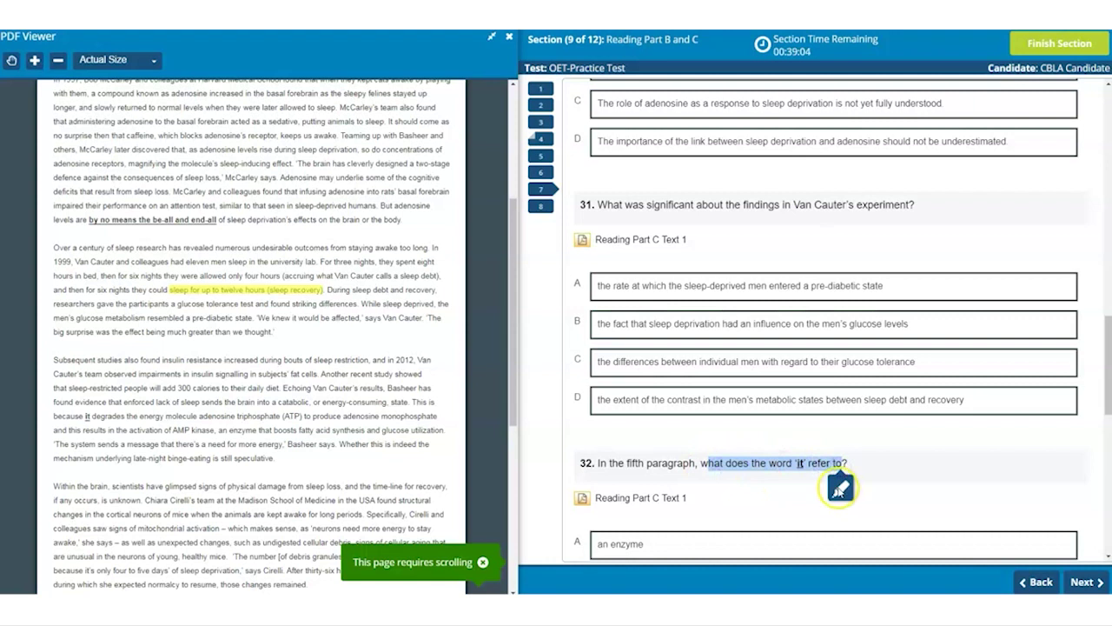
left_click(838, 489)
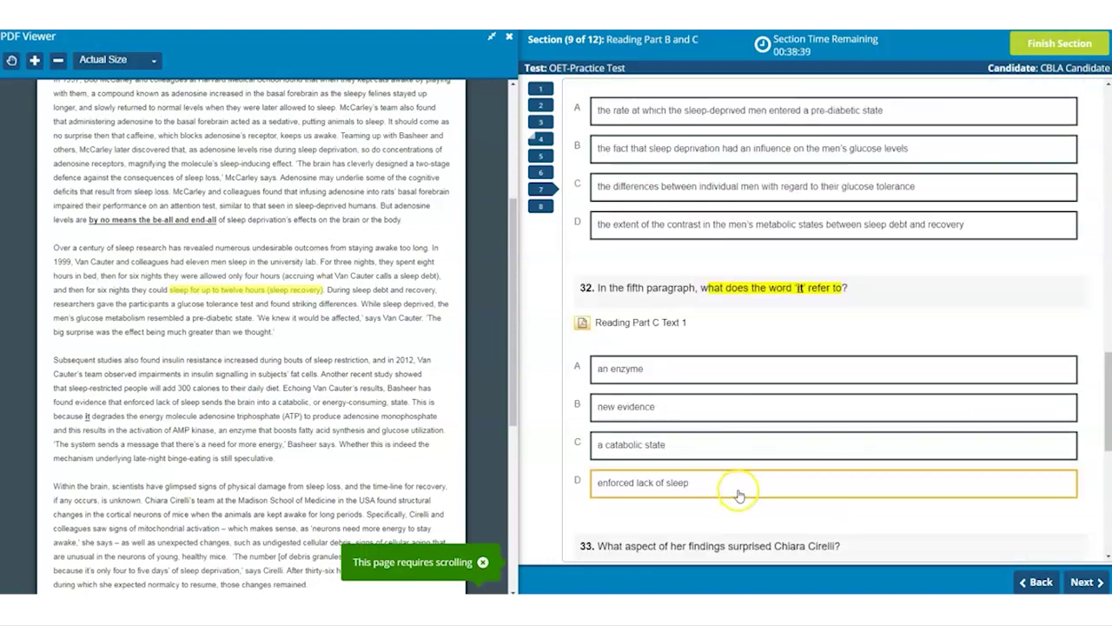
right_click(740, 483)
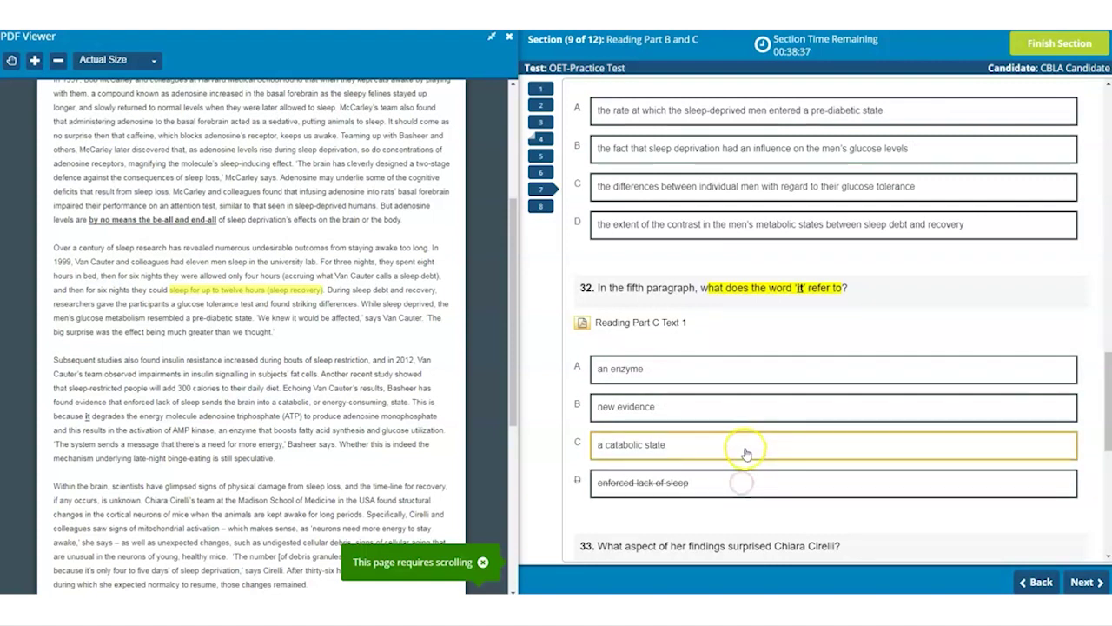
left_click(745, 450)
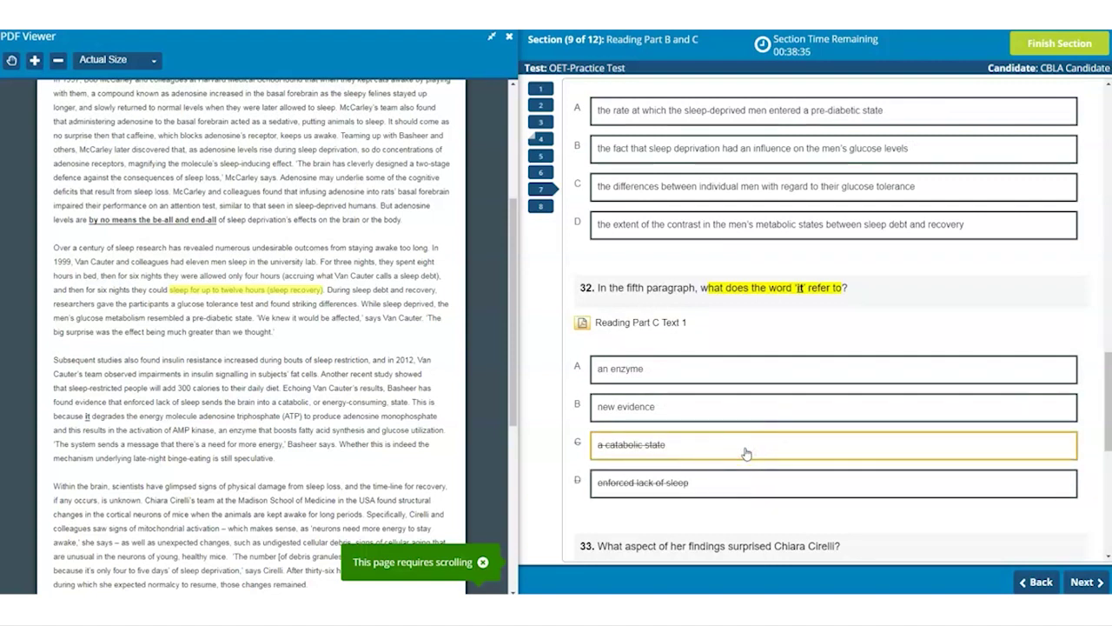
left_click(721, 410)
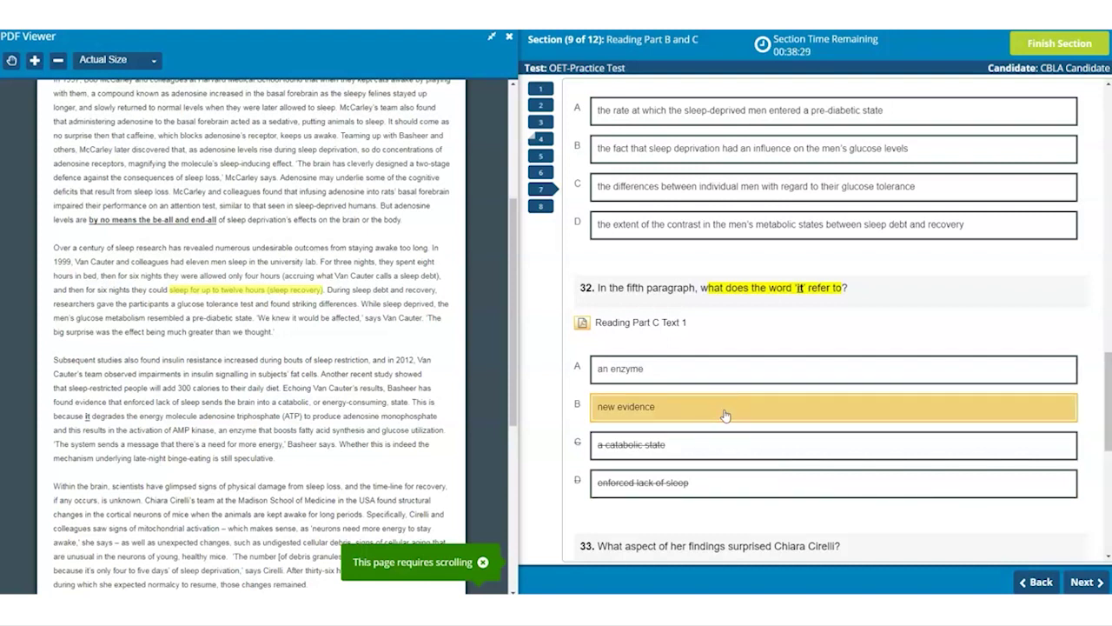
left_click(541, 206)
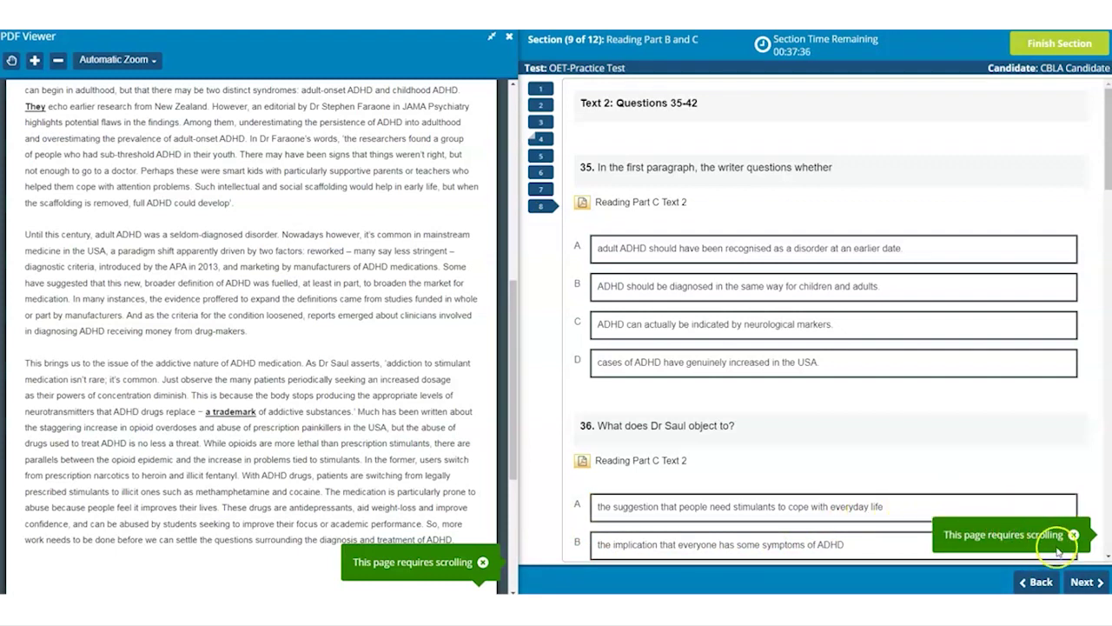
- Finish the Reading Part B and C section, confirming despite the unanswered questions
left_click(1088, 584)
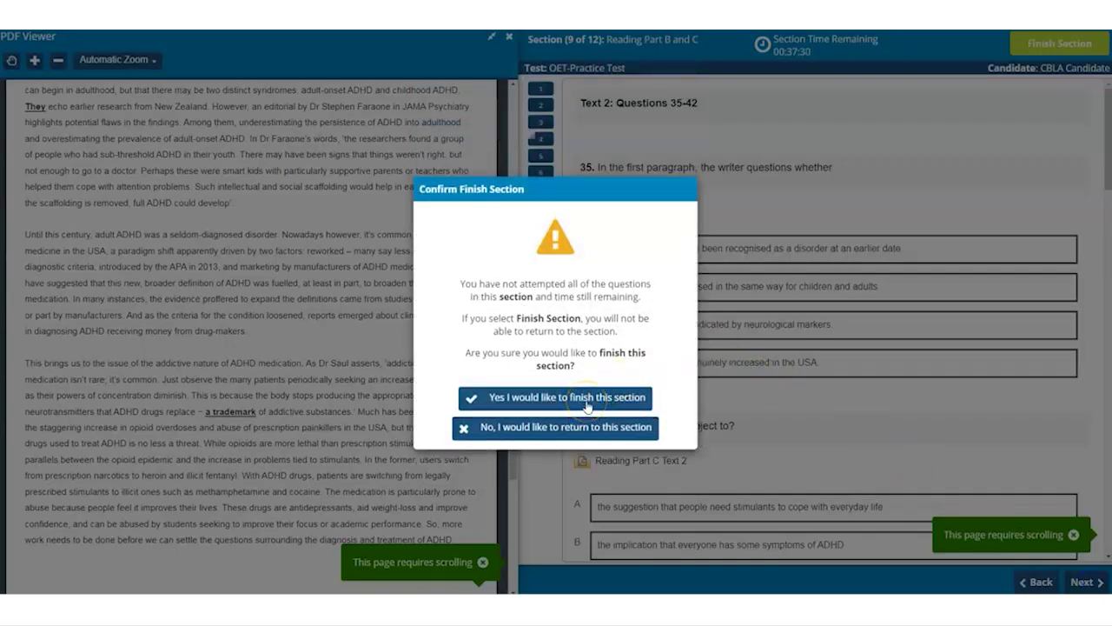
left_click(588, 404)
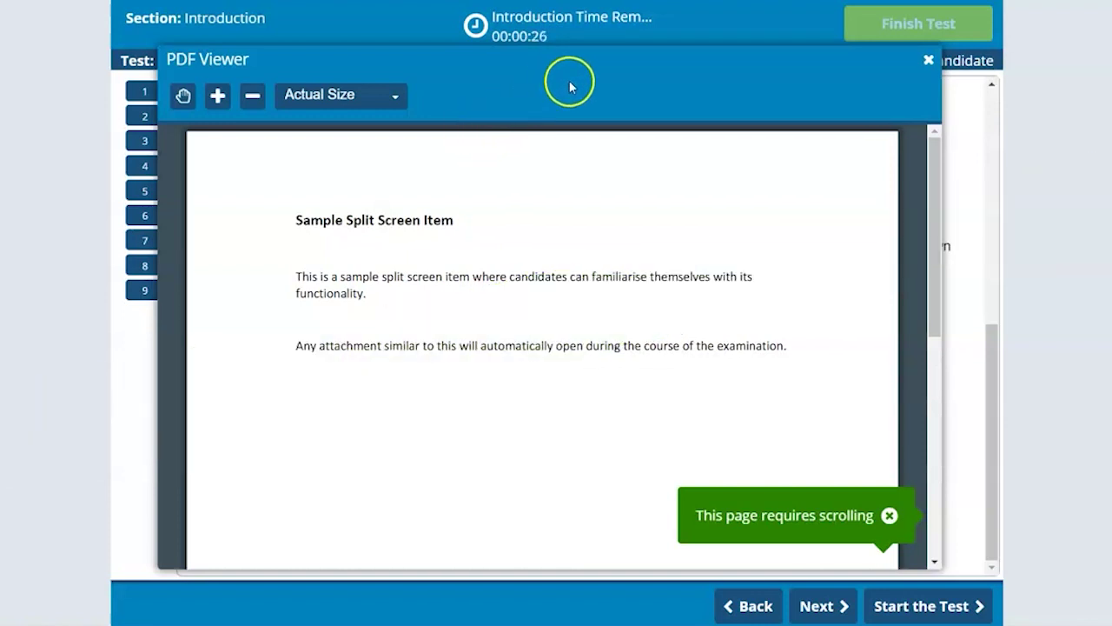
left_click(441, 77)
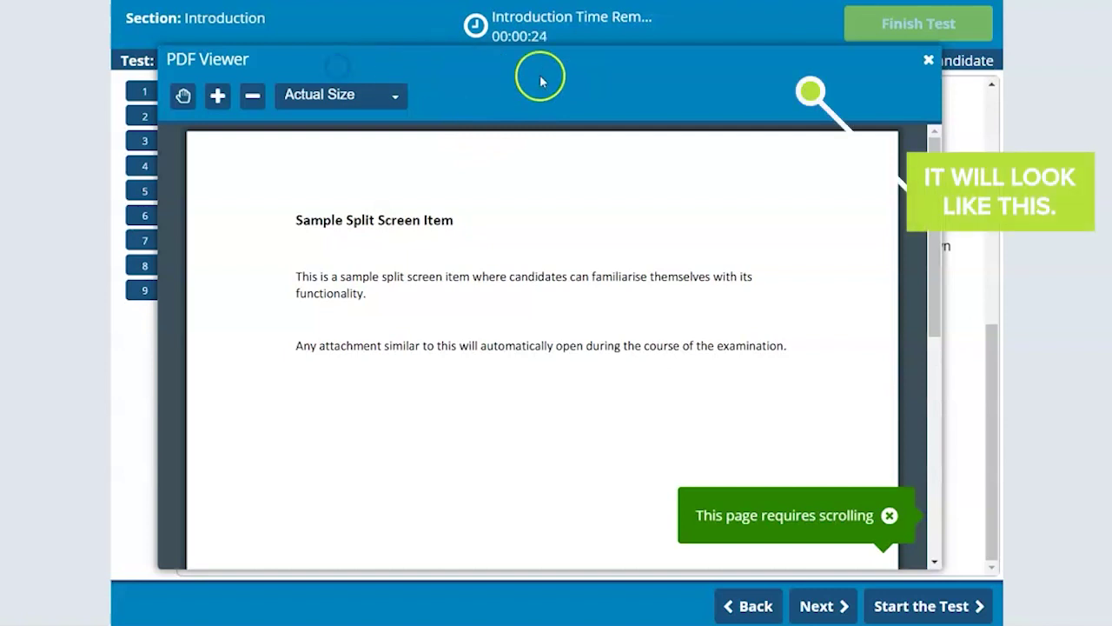
left_click(287, 98)
left_click(418, 76)
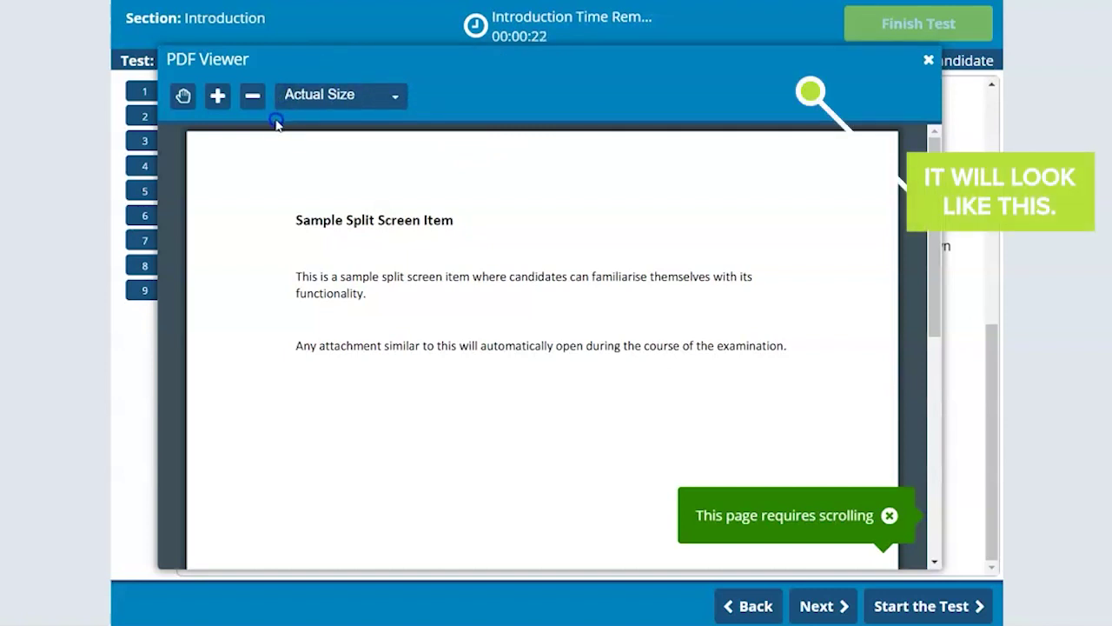
mouse_move(441, 57)
left_mouse_down()
mouse_move(298, 109)
mouse_move(248, 85)
mouse_move(678, 87)
mouse_move(439, 75)
left_mouse_up()
left_click(931, 74)
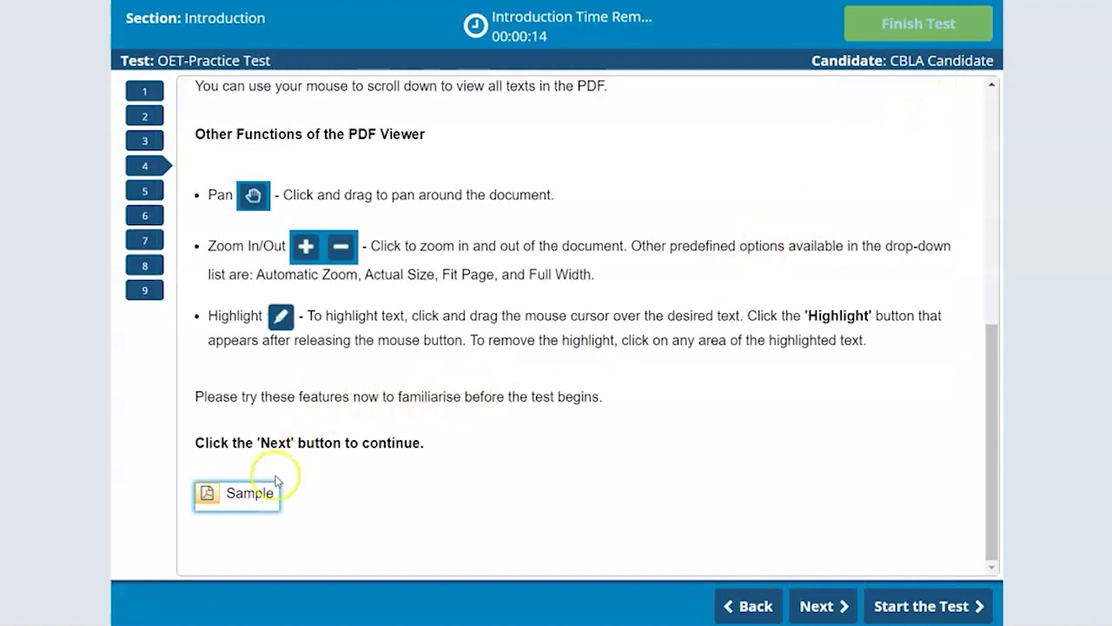
left_click(231, 494)
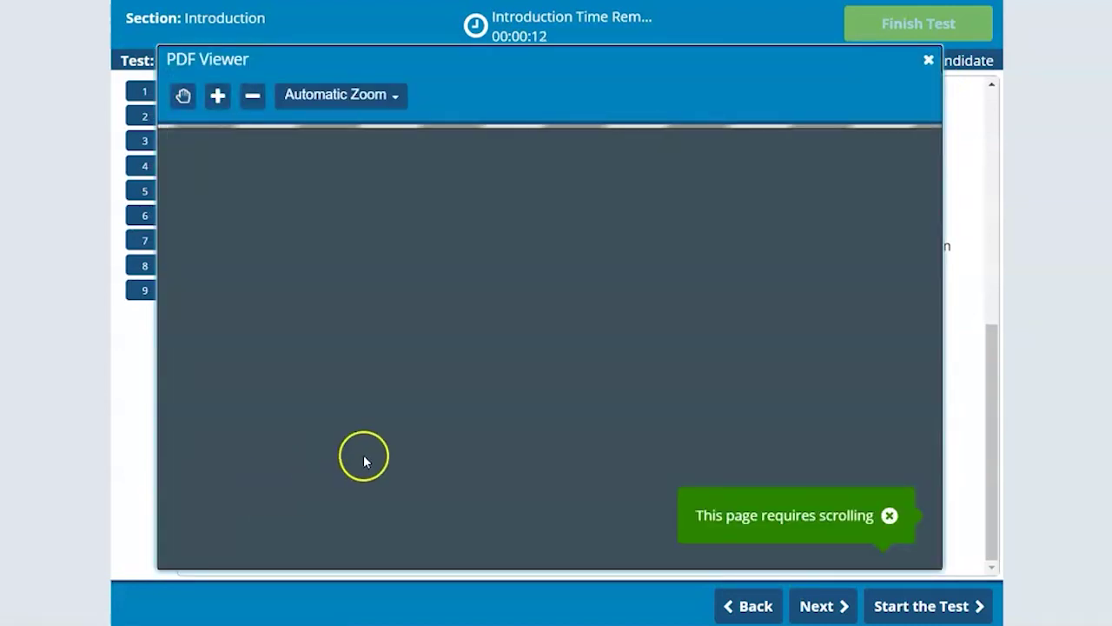